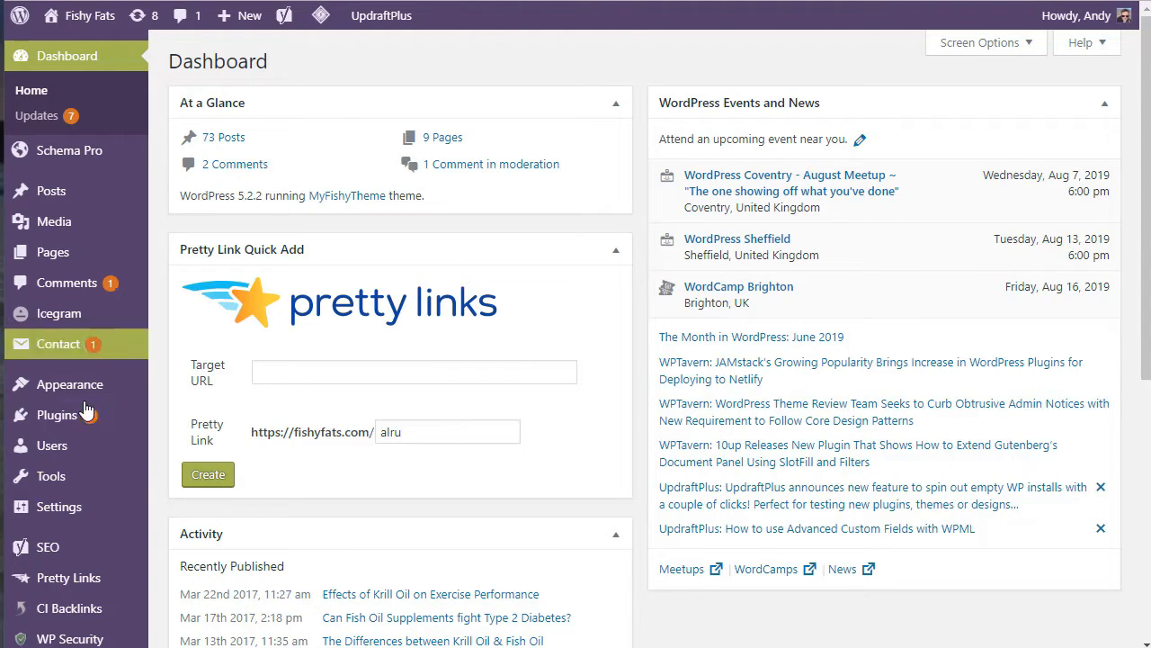
Open the list of installed plugins in the WordPress admin
mouse_move(55, 423)
left_click(224, 426)
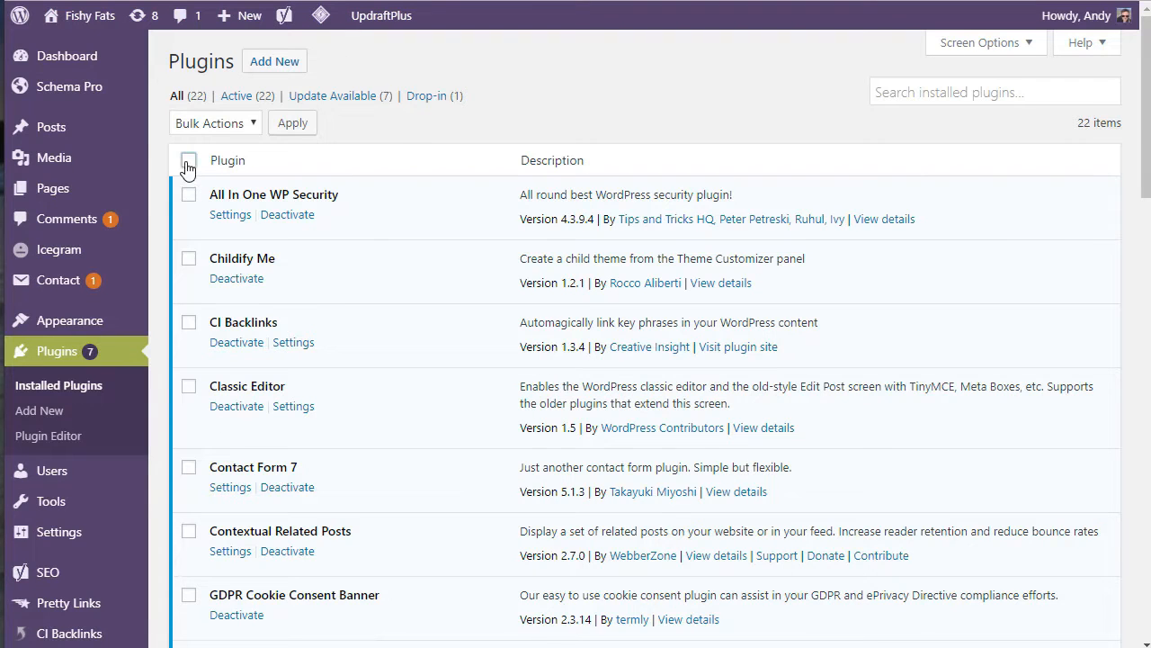
Select all installed plugins, choose the Deactivate bulk action, and clear the selection without applying it
left_click(189, 160)
left_click(232, 131)
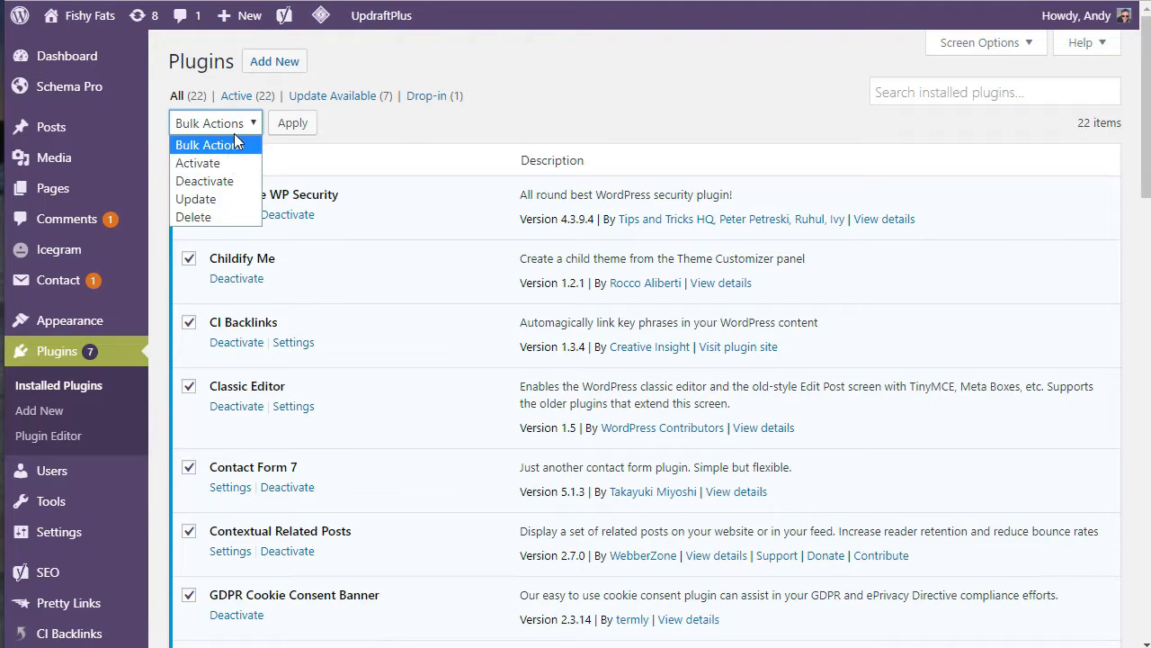
left_click(216, 176)
left_click(189, 160)
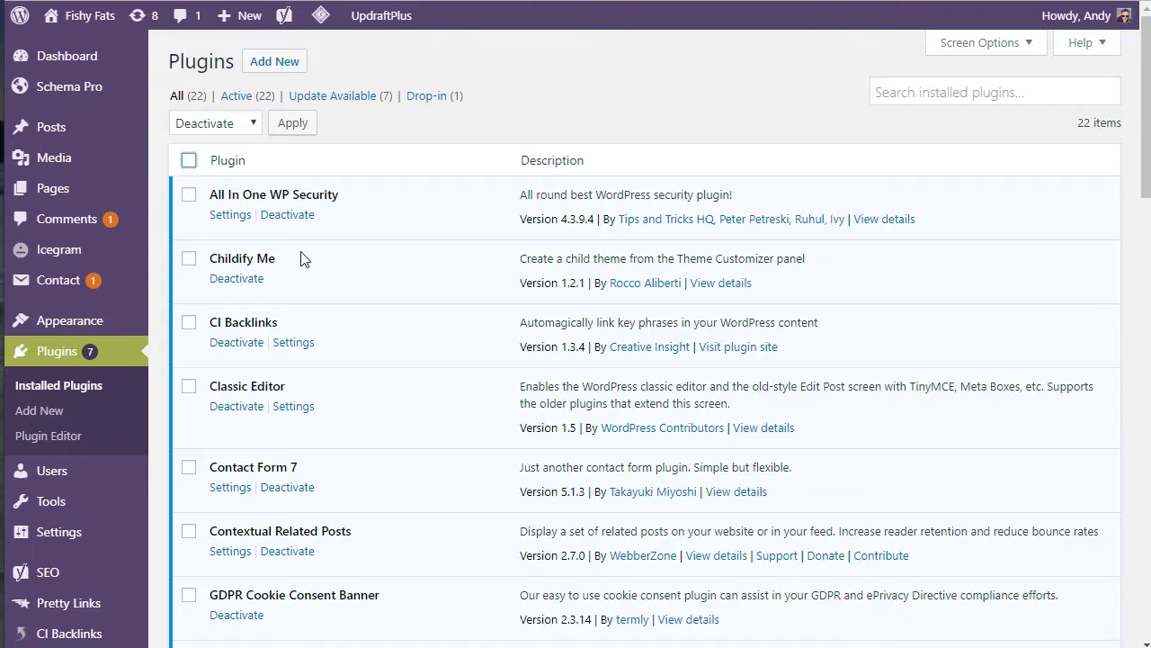
left_click(344, 123)
Switch to WinSCP and rename the plugins folder inside the fishyfats.com wp-content folder to plugins-old
key("alt+Tab")
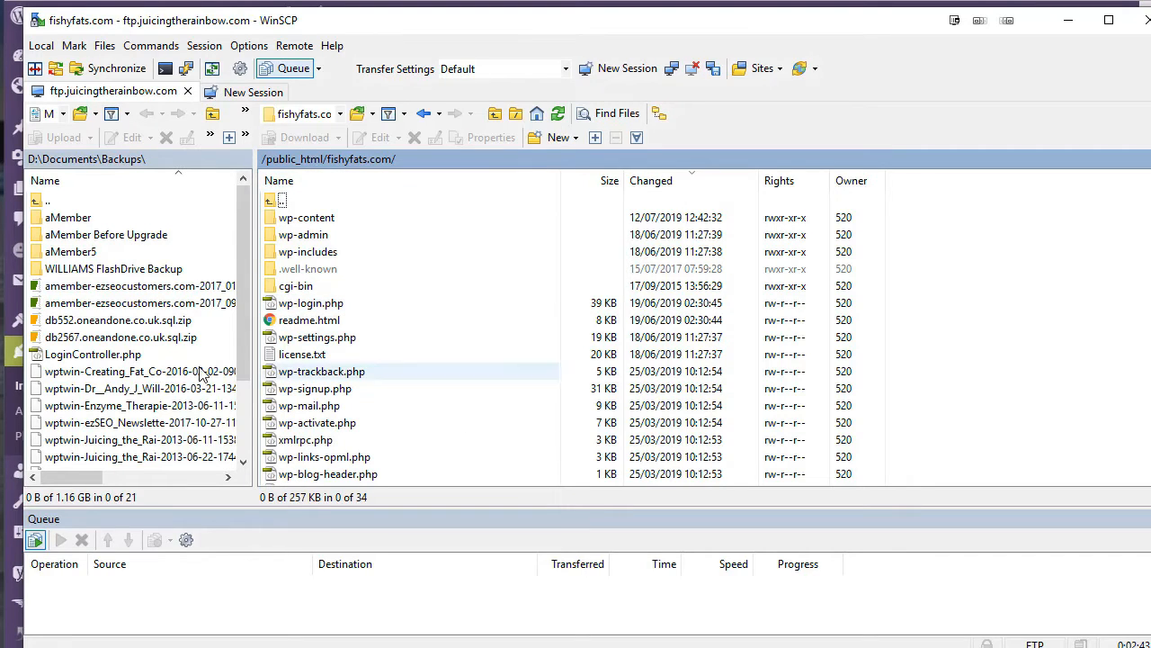
double_click(310, 219)
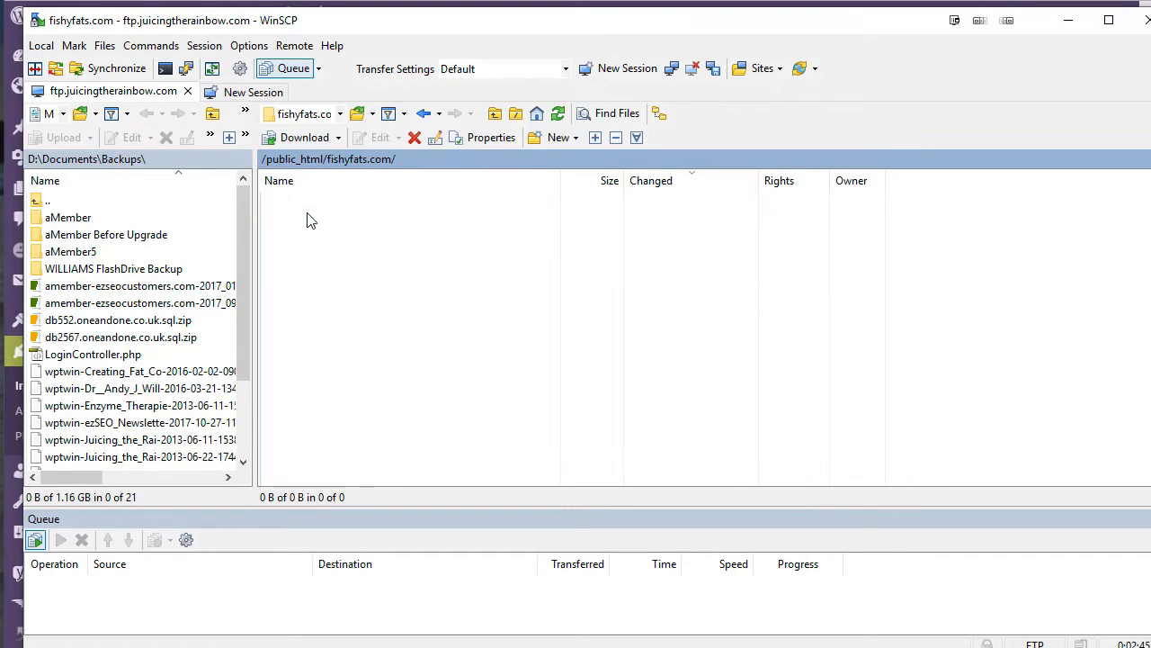
left_click(320, 239)
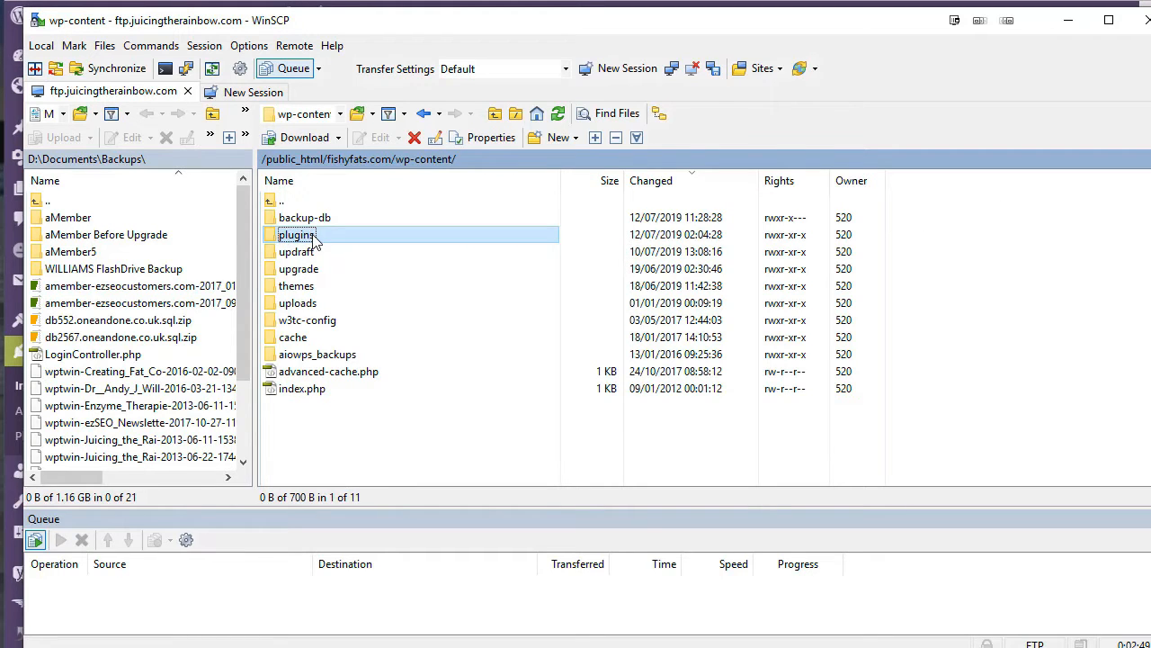
right_click(312, 236)
left_click(402, 362)
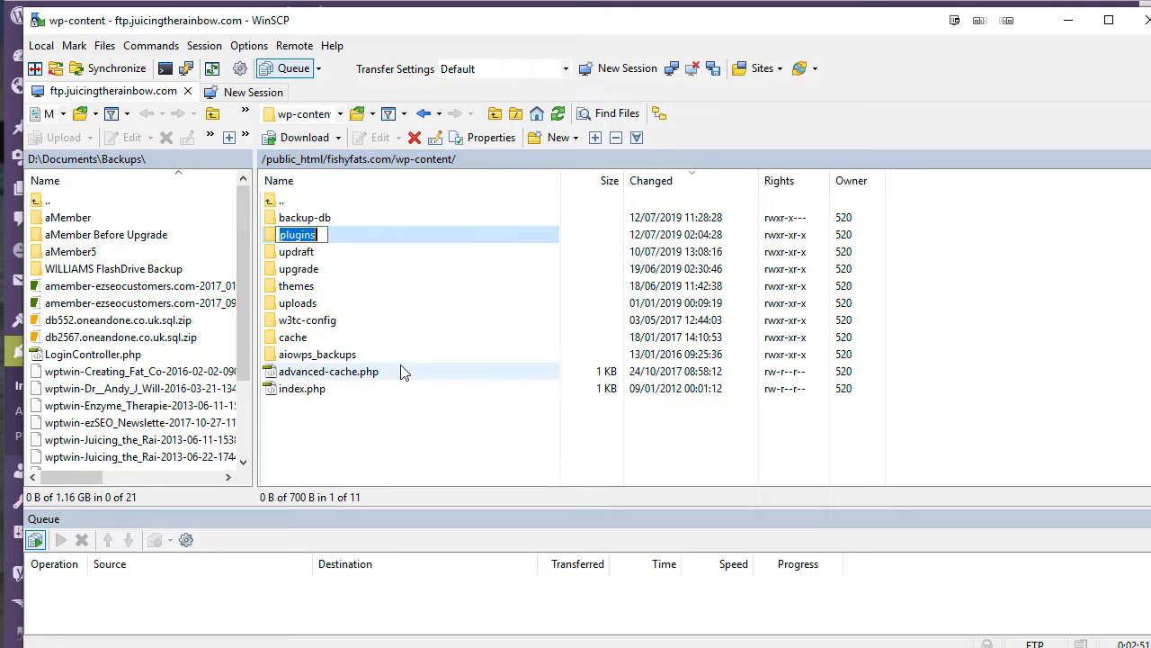
left_click(322, 234)
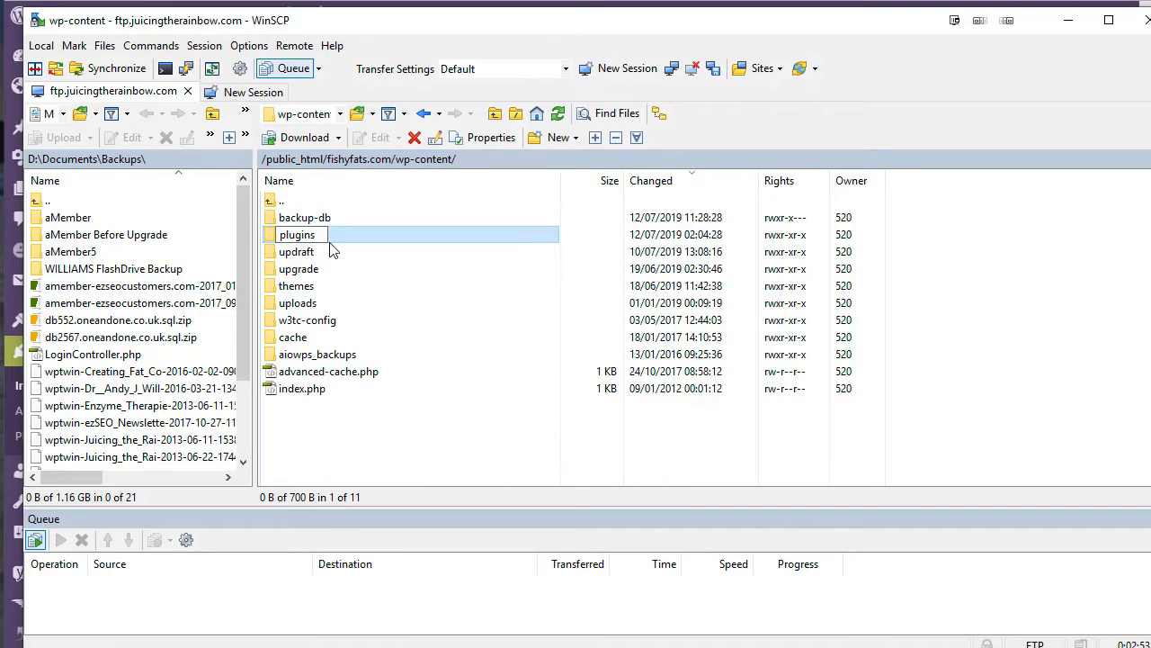
type("-old")
key("Return")
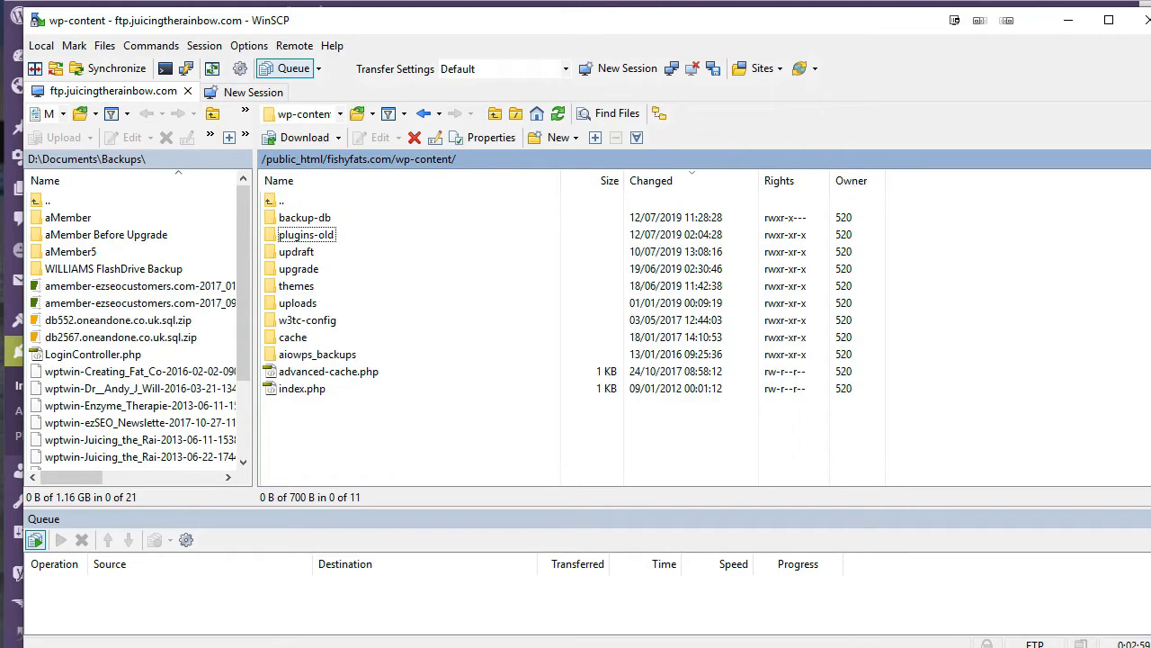
Switch to the WordPress admin in the browser, reload the Plugins page, and reopen the installed plugins list
key("alt+Tab")
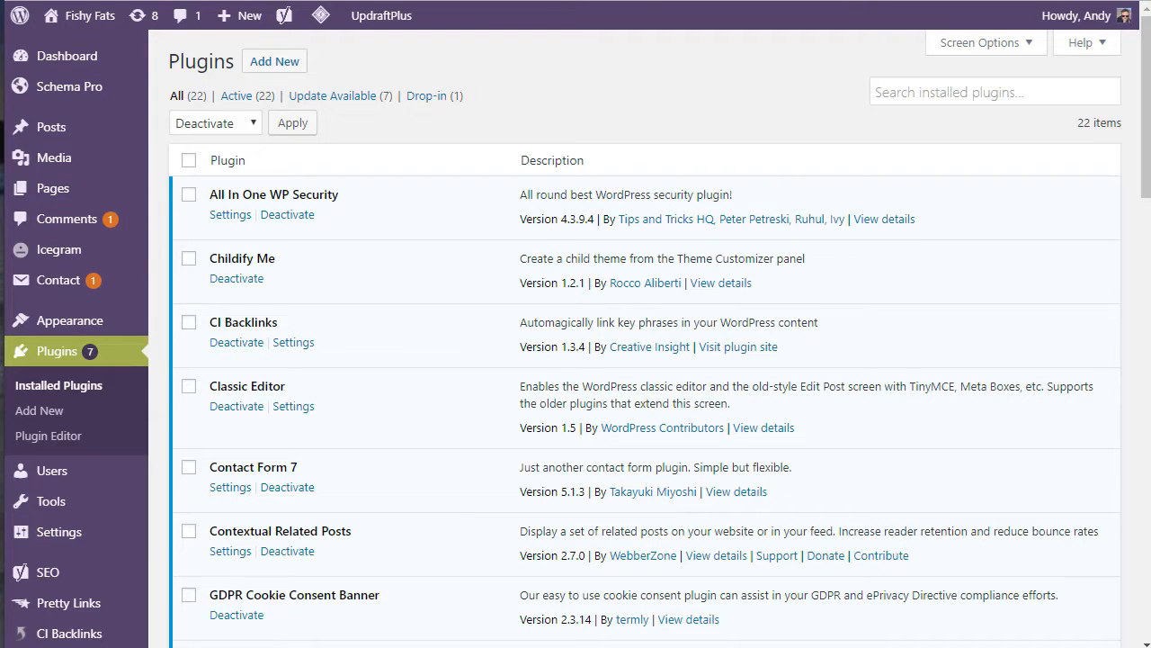
key("F5")
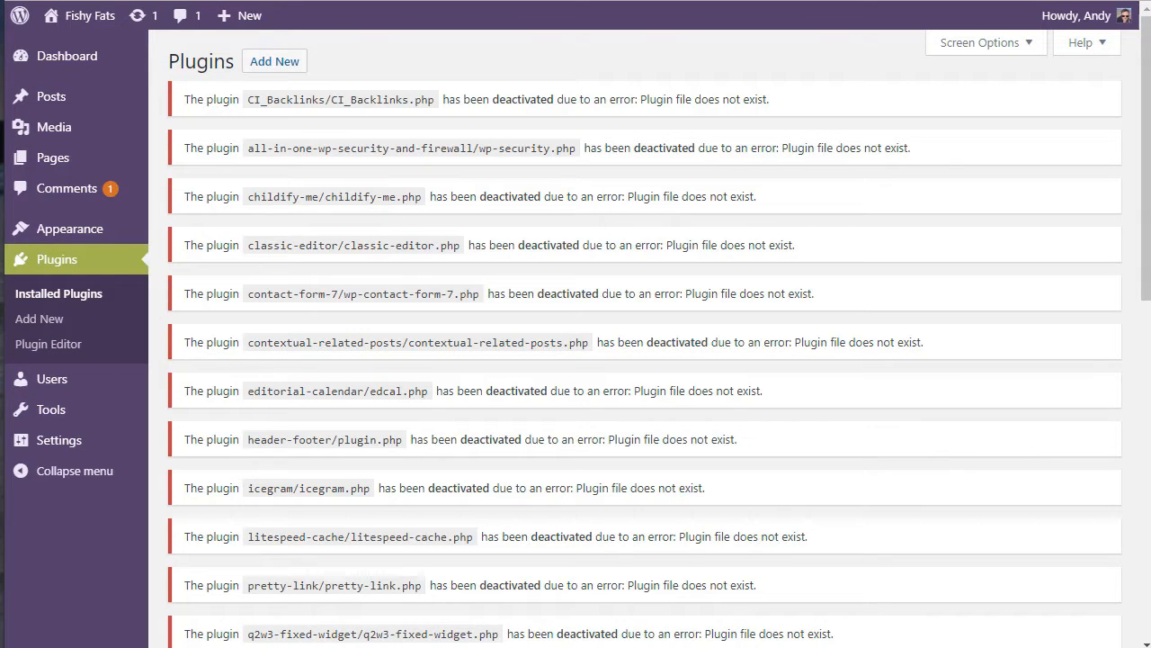
key("alt+Tab")
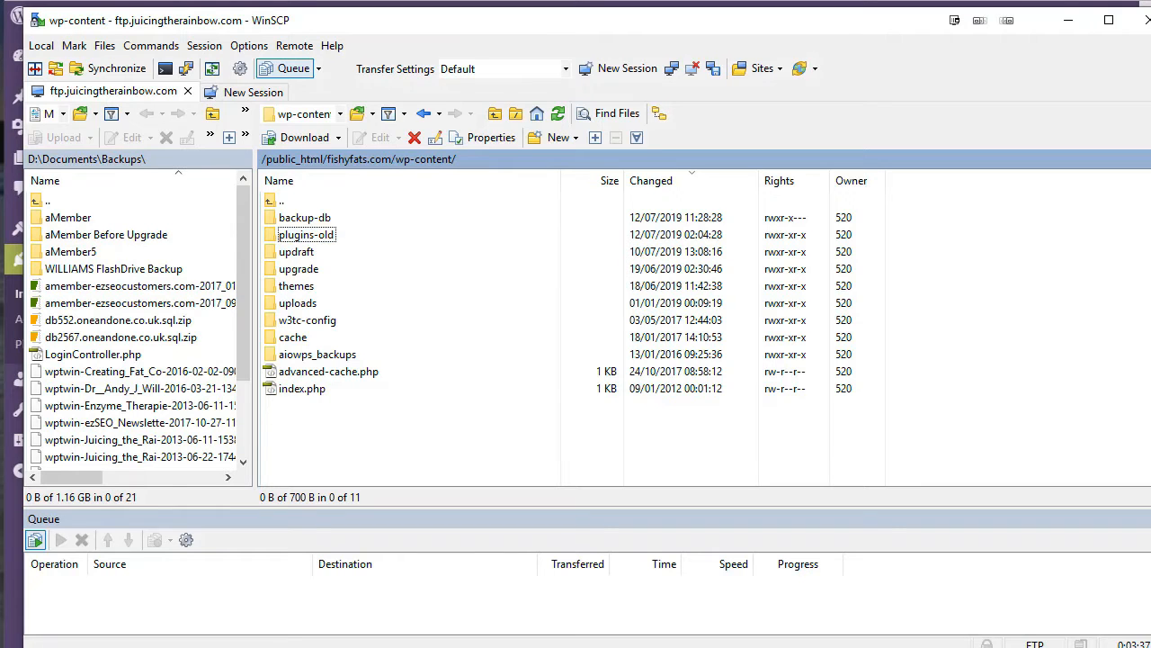
key("alt+Tab")
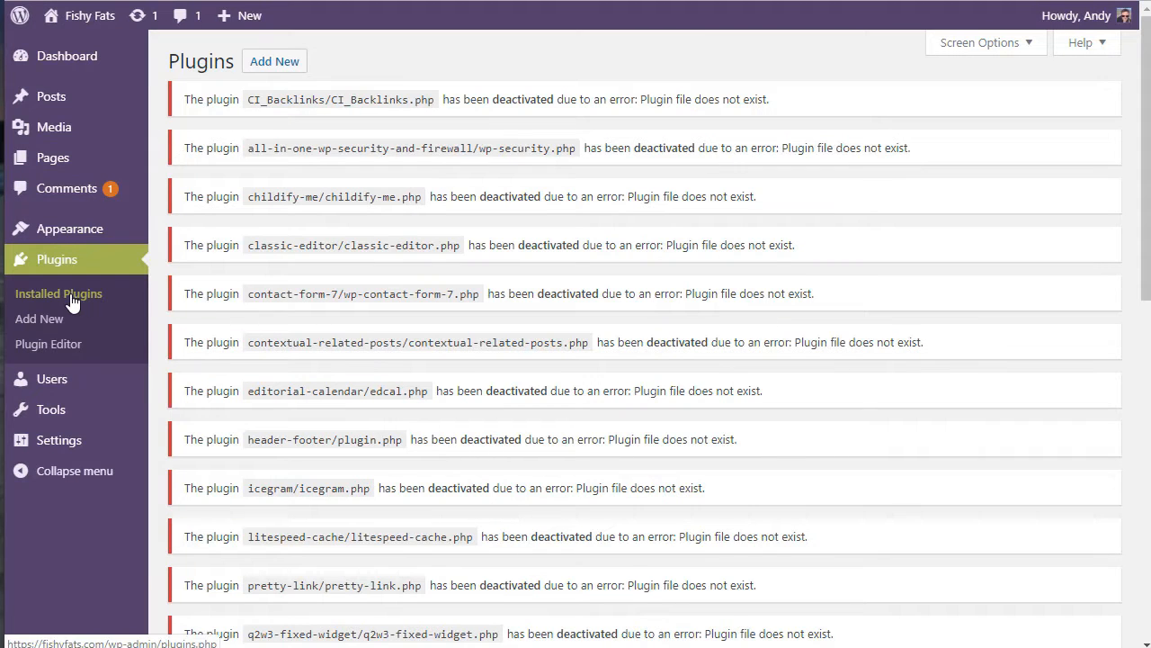
left_click(32, 295)
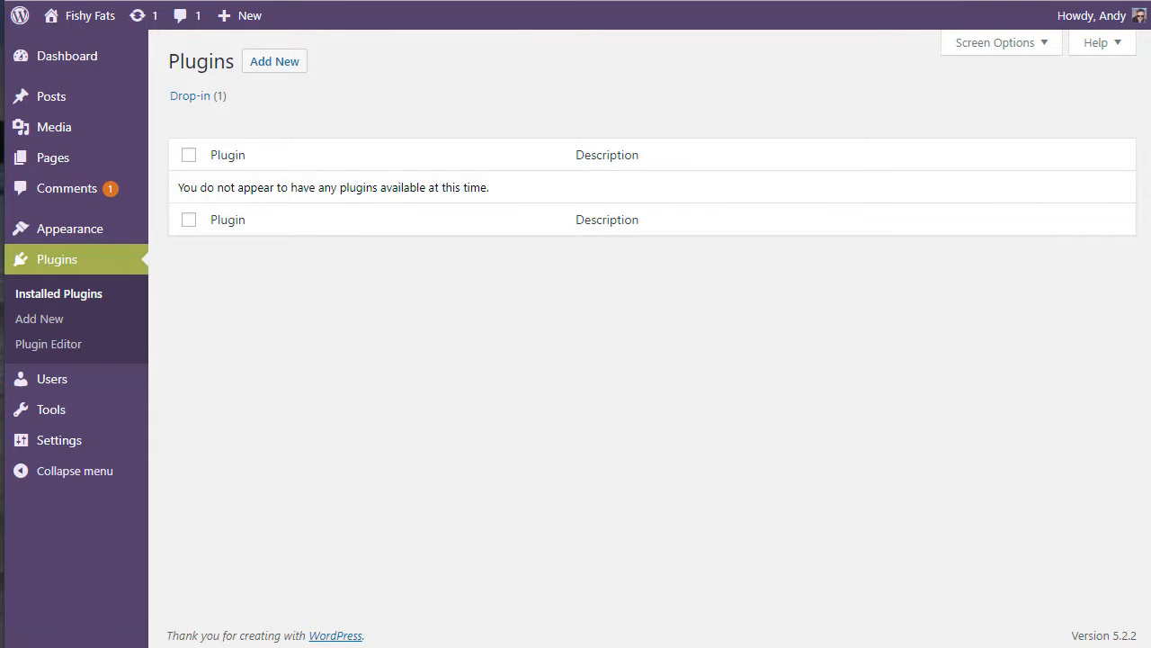
Switch to WinSCP and rename the plugins-old folder in wp-content back to plugins
key("alt+Tab")
left_click(320, 237)
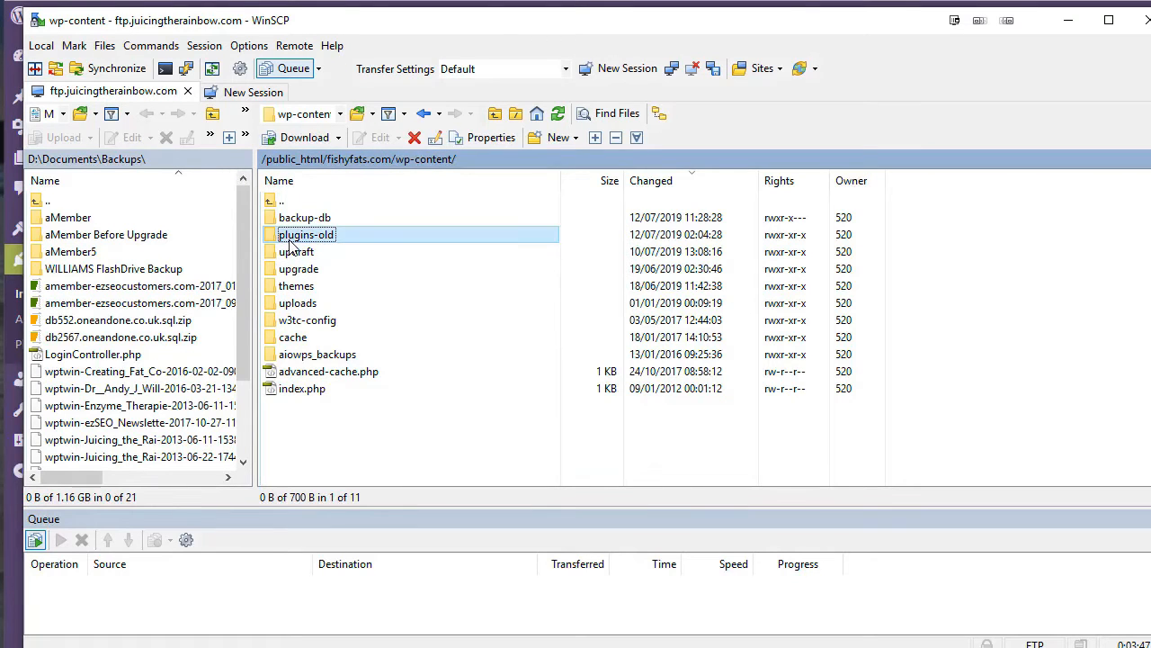
left_click(321, 237)
key("End")
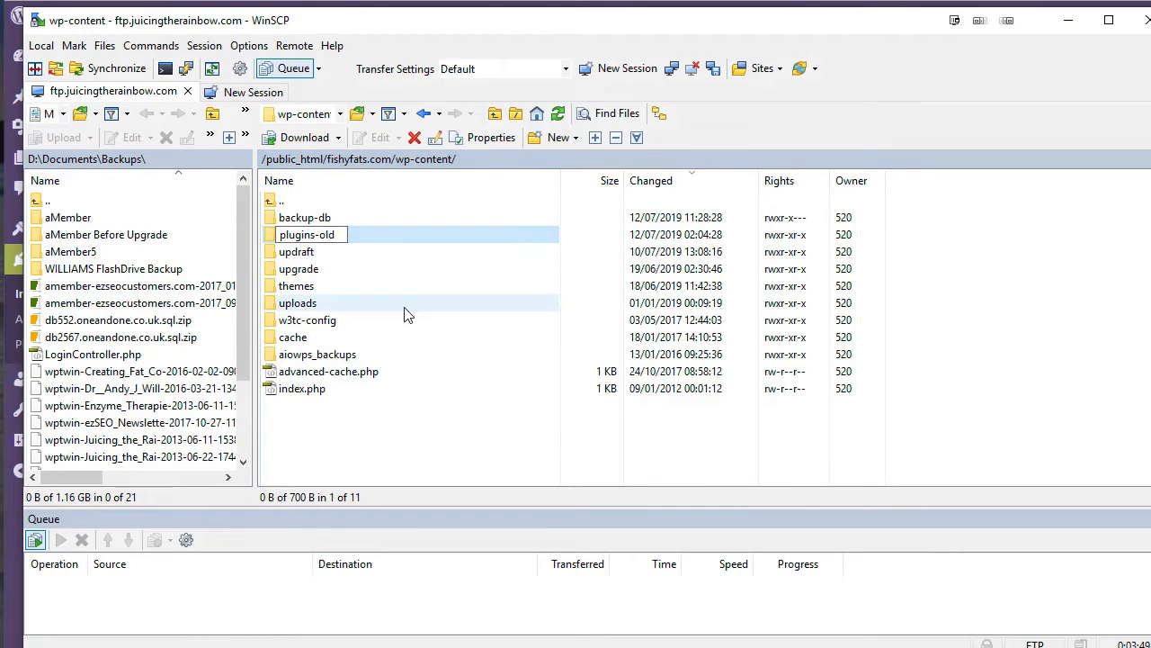
key("BackSpace")
key("BackSpace")
key("BackSpace")
key("BackSpace")
key("Return")
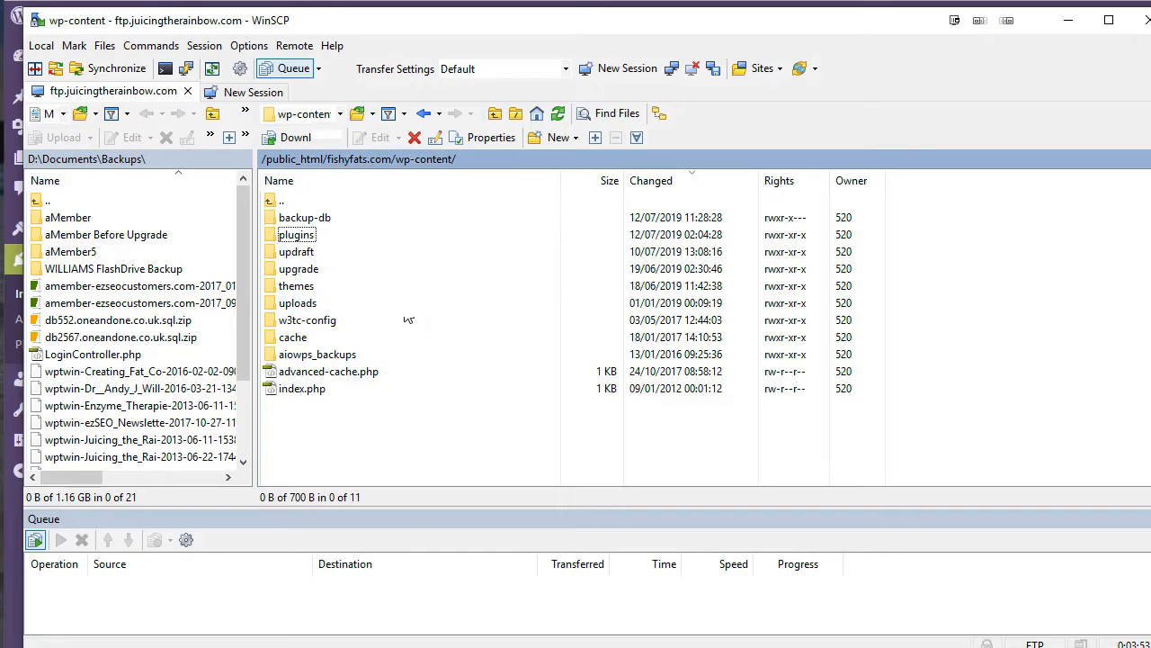
Switch to the WordPress admin in the browser, reload the Plugins page, and look through the whole plugin list
key("alt+Tab")
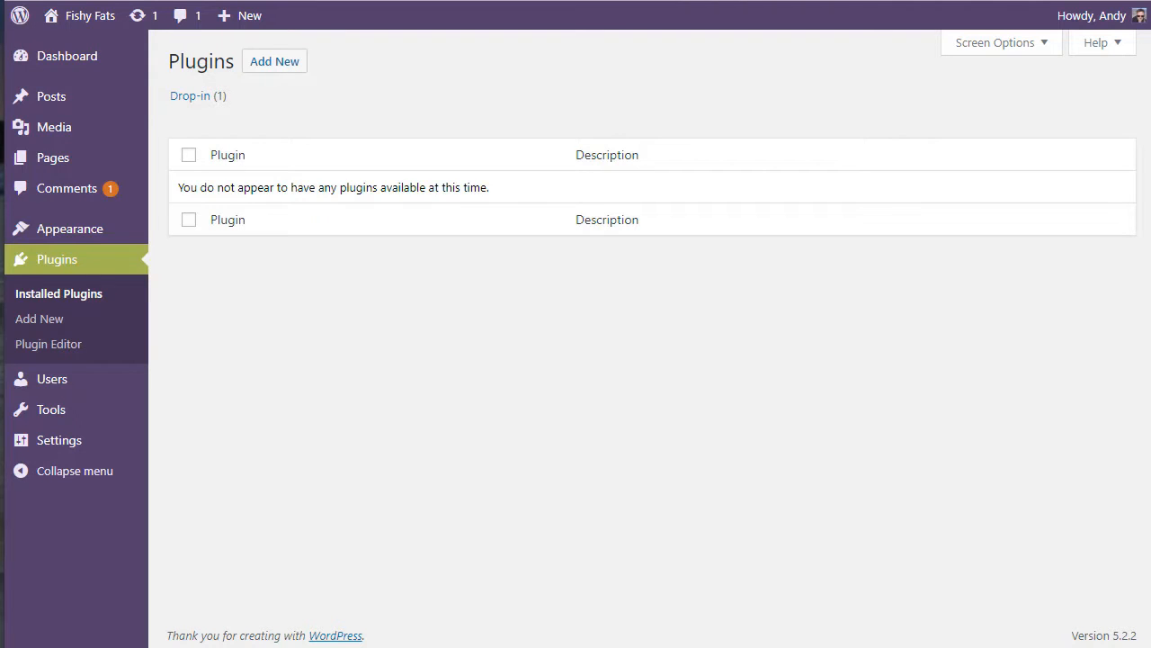
key("F5")
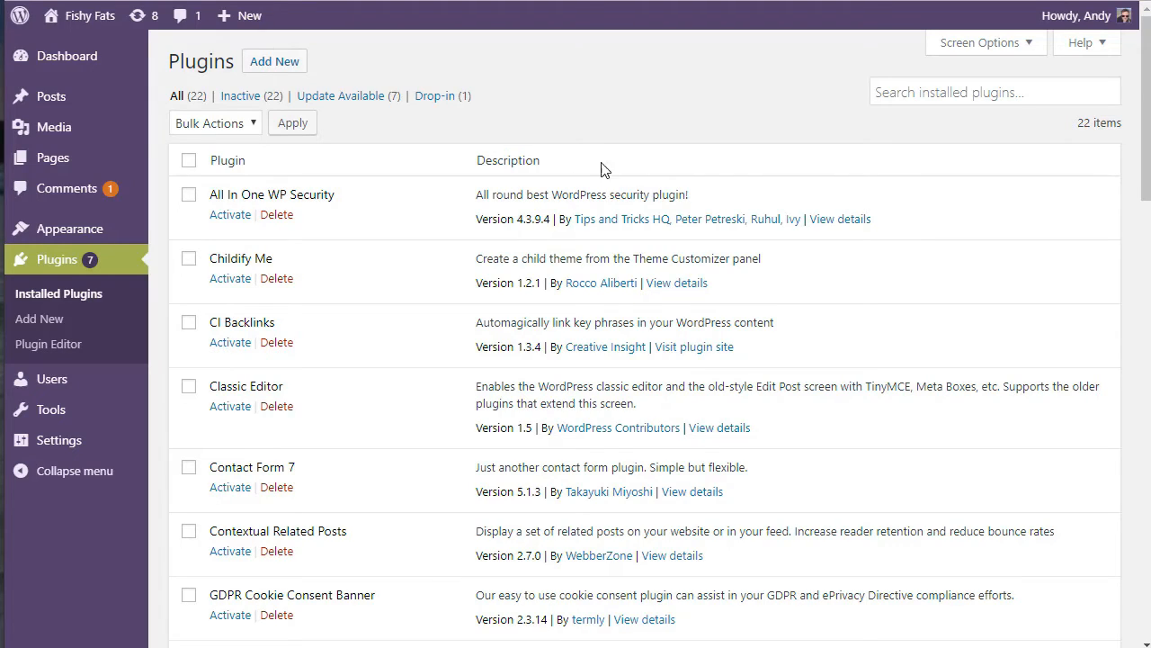
left_click_drag(1148, 41, 1149, 459)
scroll(440, 132, "up", 15)
scroll(437, 260, "down", 10)
scroll(433, 262, "down", 2)
scroll(437, 252, "up", 10)
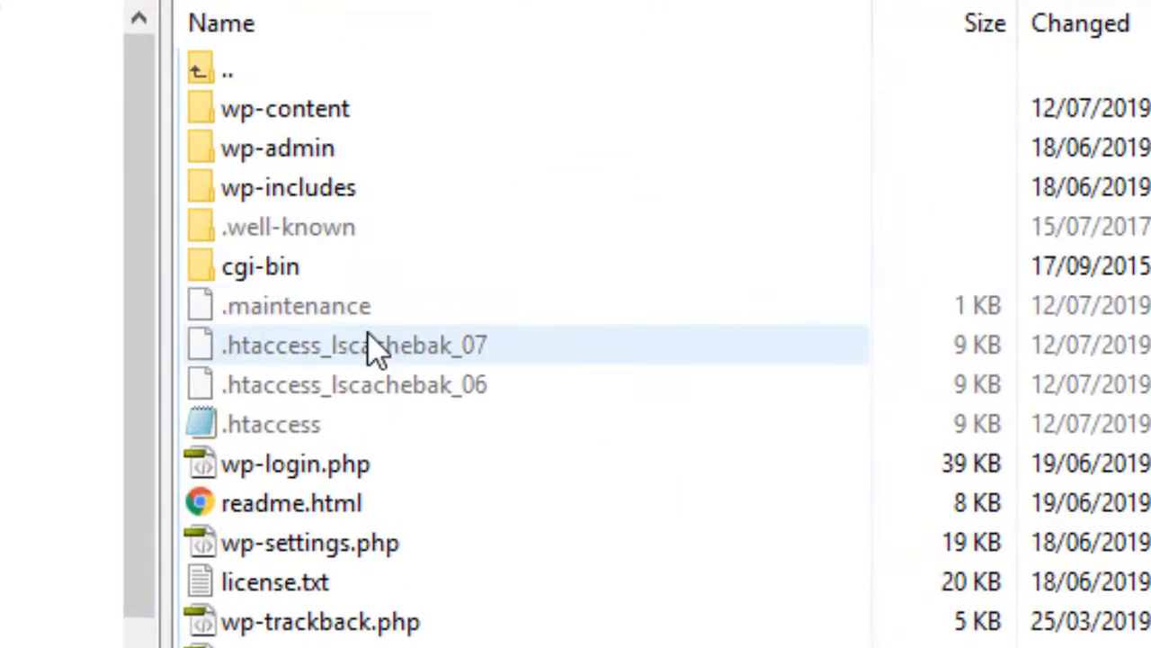
Open the .maintenance file in the fishyfats.com root folder in the editor, examine its code, and close it unchanged
left_click(269, 305)
right_click(306, 311)
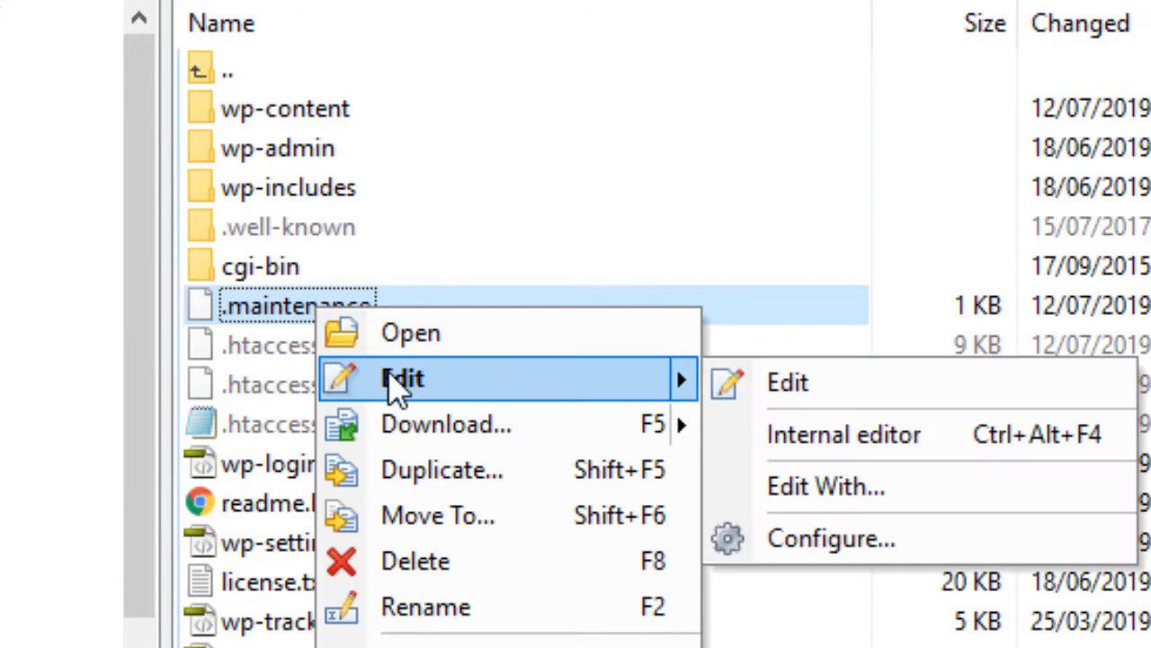
left_click(396, 340)
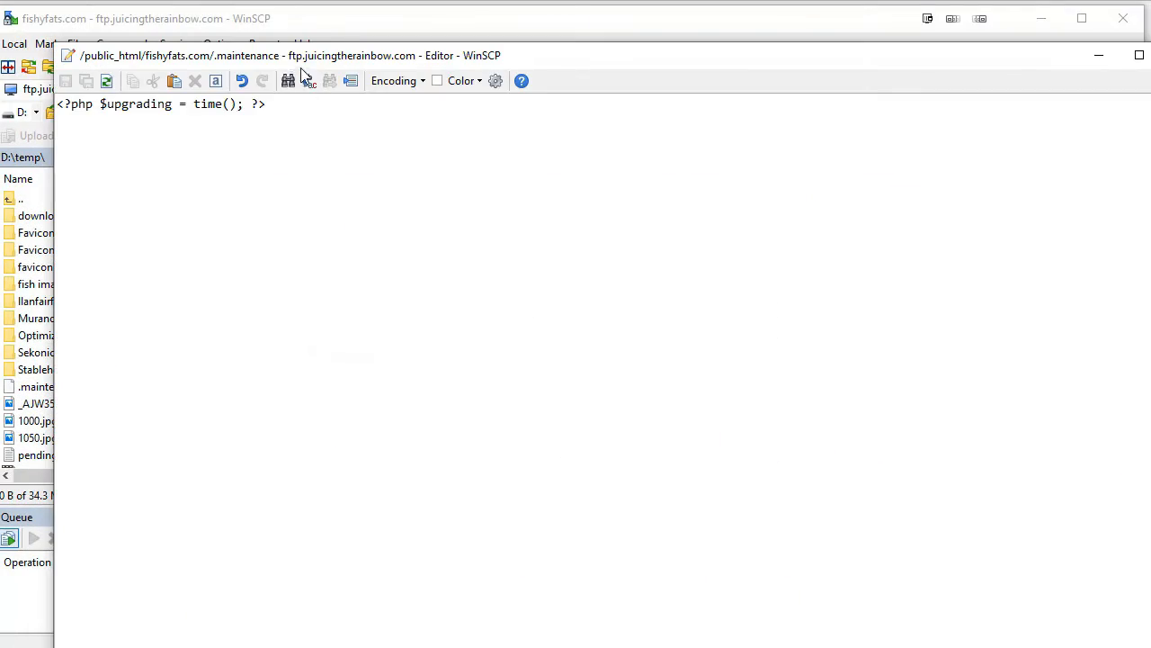
left_click_drag(299, 62, 464, 187)
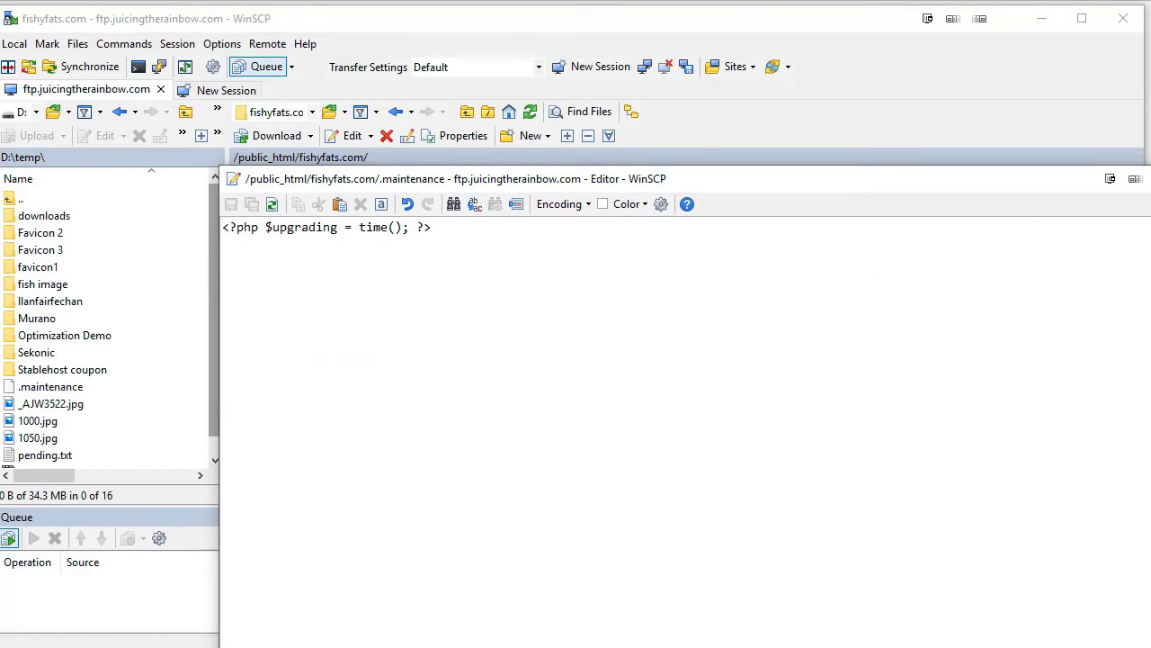
key("Escape")
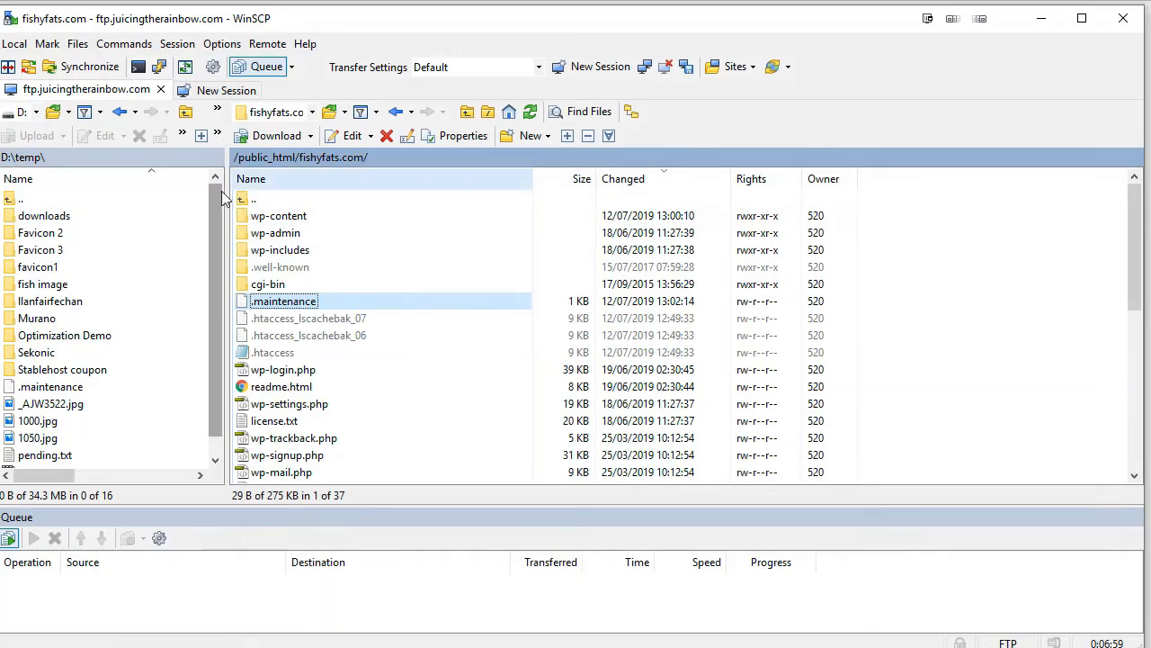
Delete the .maintenance file from the fishyfats.com root folder and reload the WordPress admin page in the browser
left_click(268, 318)
left_click(263, 303)
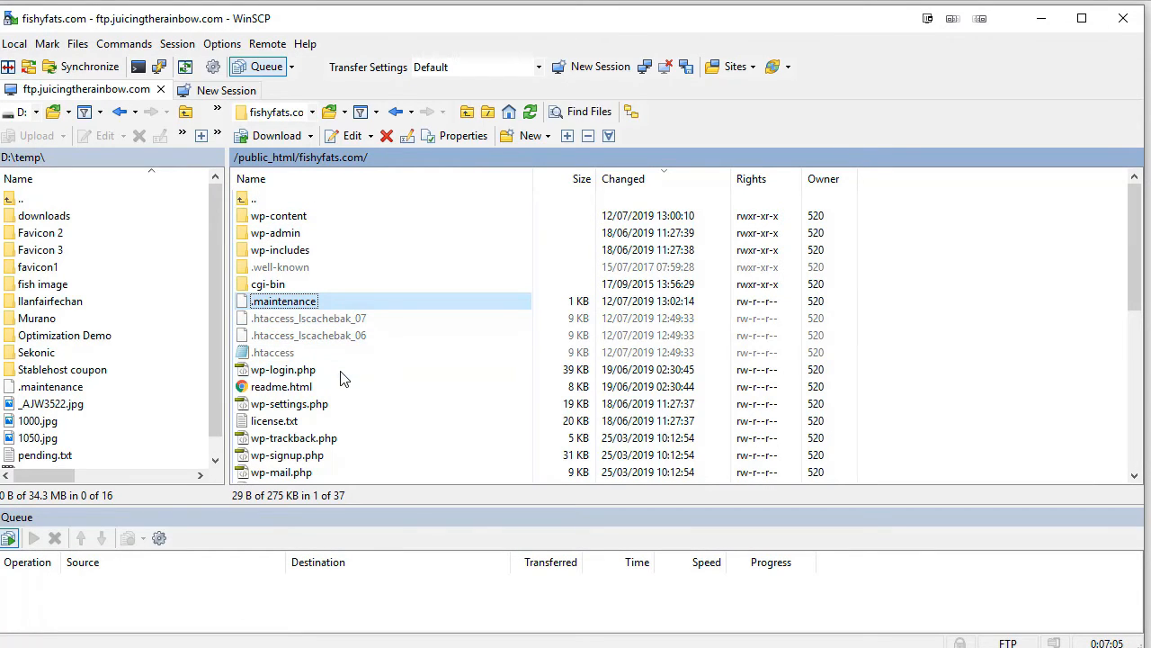
key("Delete")
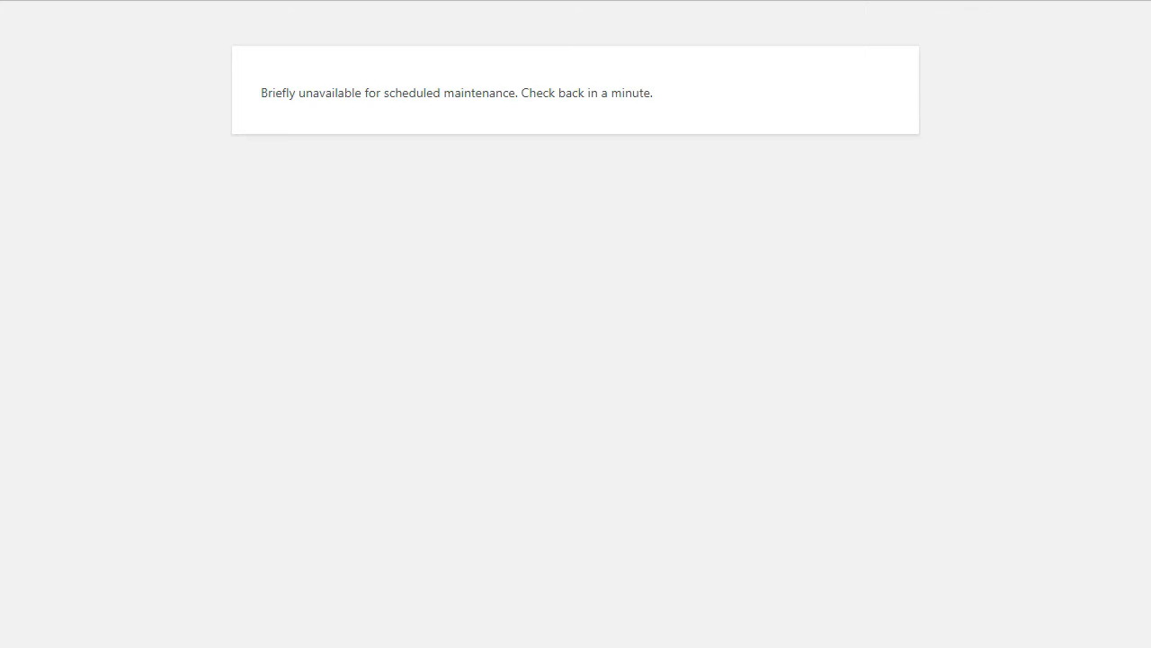
key("F5")
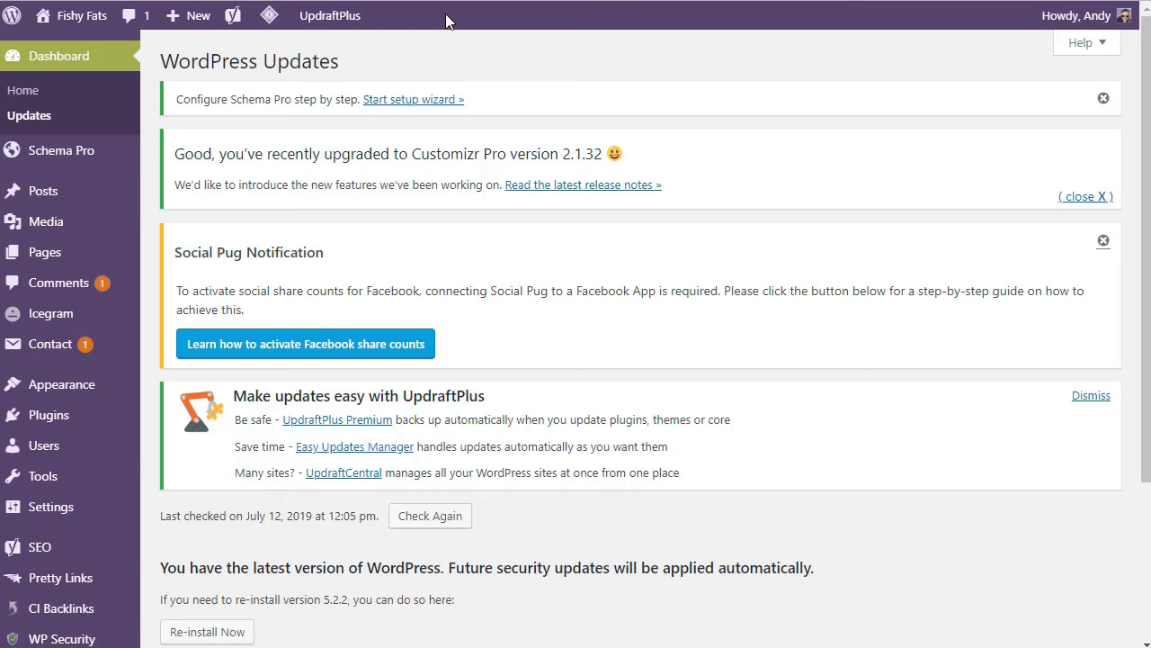
Open the Reading settings and turn the option discouraging search engines from indexing the site on and back off, without saving
key("alt+Tab")
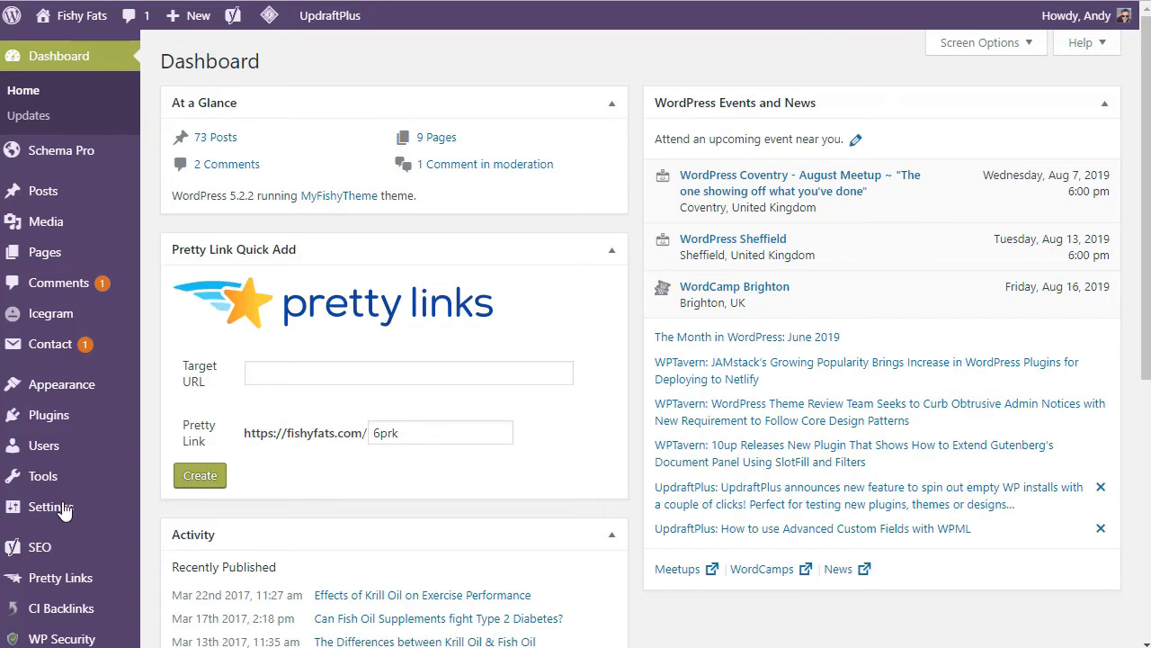
mouse_move(60, 513)
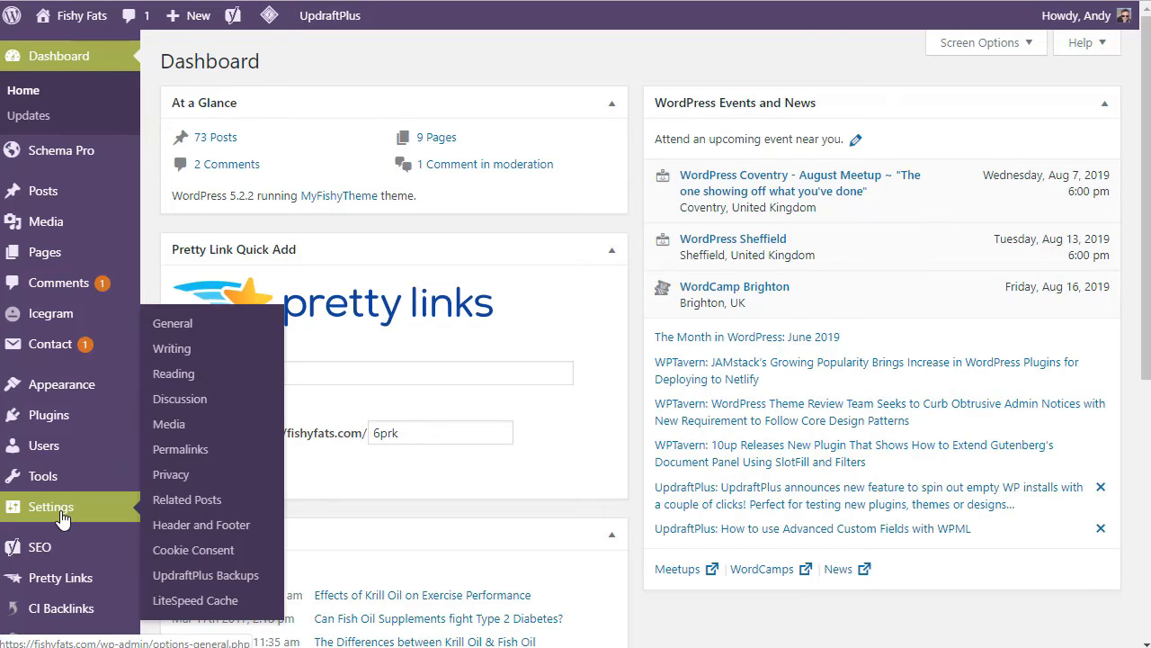
left_click(174, 373)
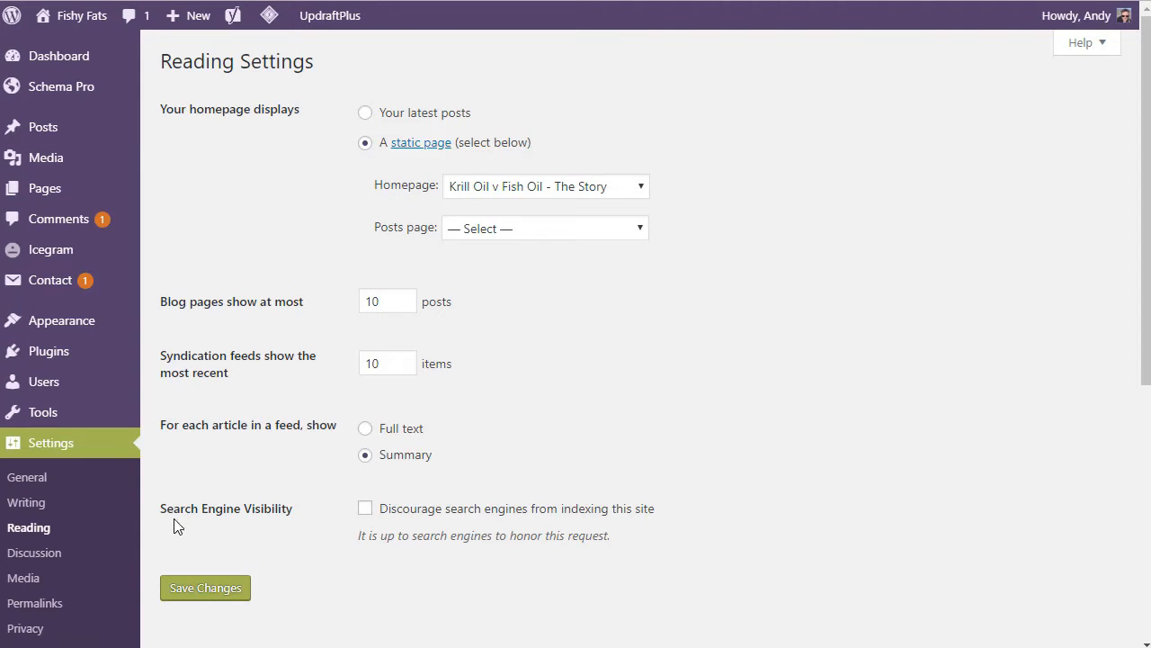
left_click(367, 511)
left_click(365, 509)
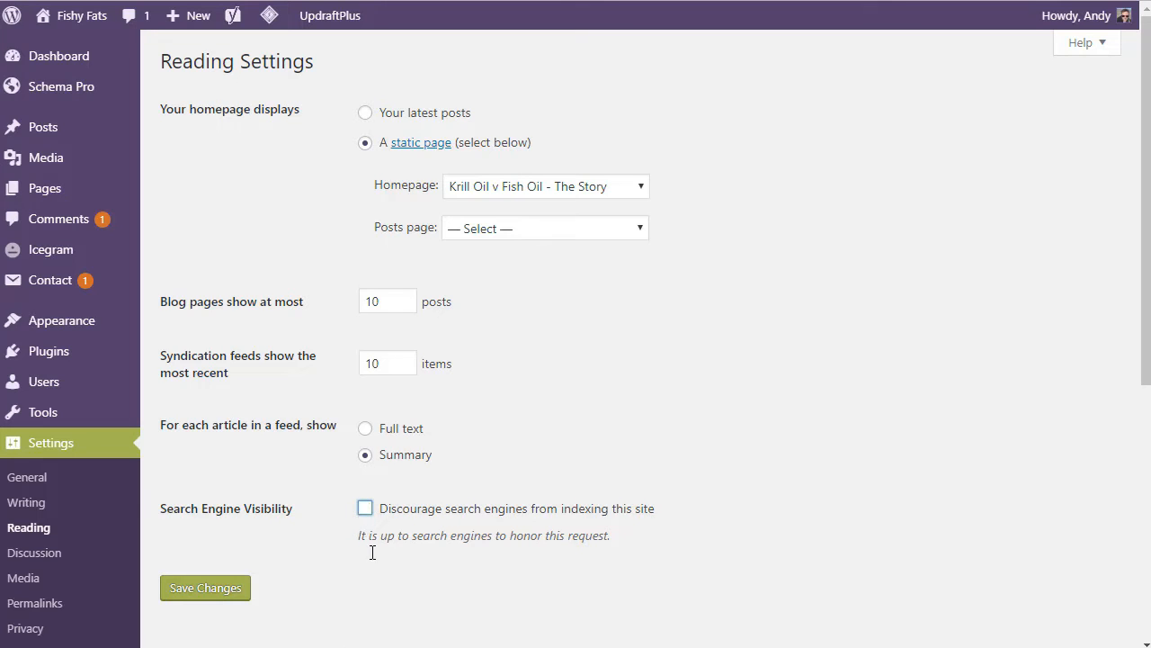
left_click(644, 645)
Open the page for adding plugins and search the plugin directory for "maintenance"
mouse_move(69, 355)
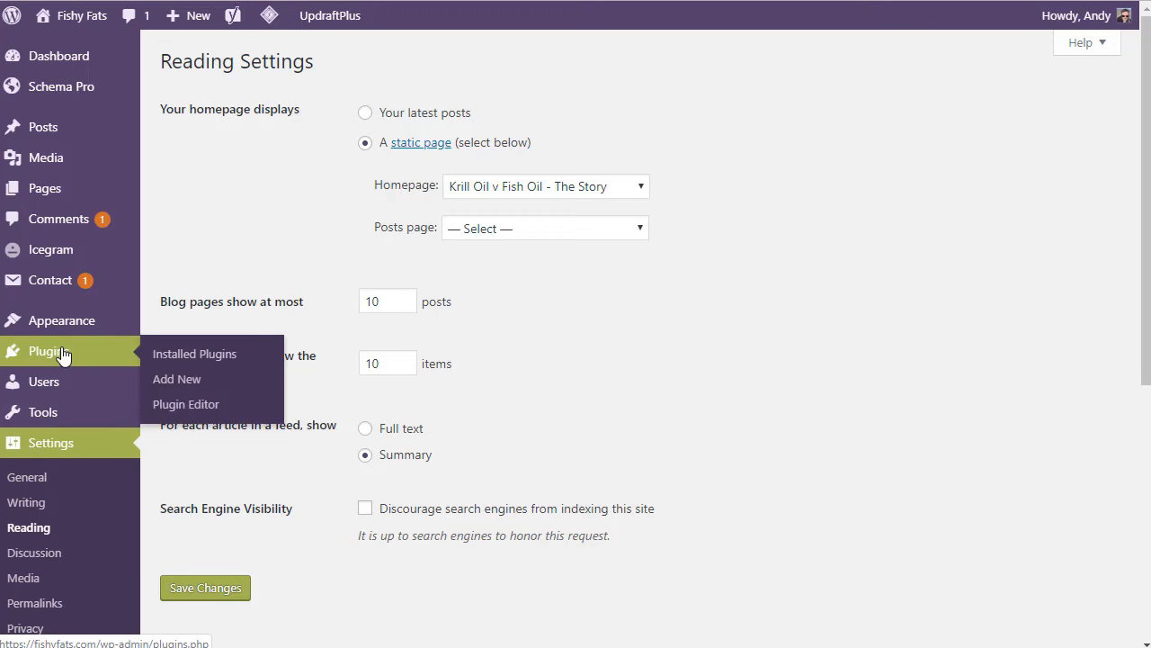
left_click(164, 380)
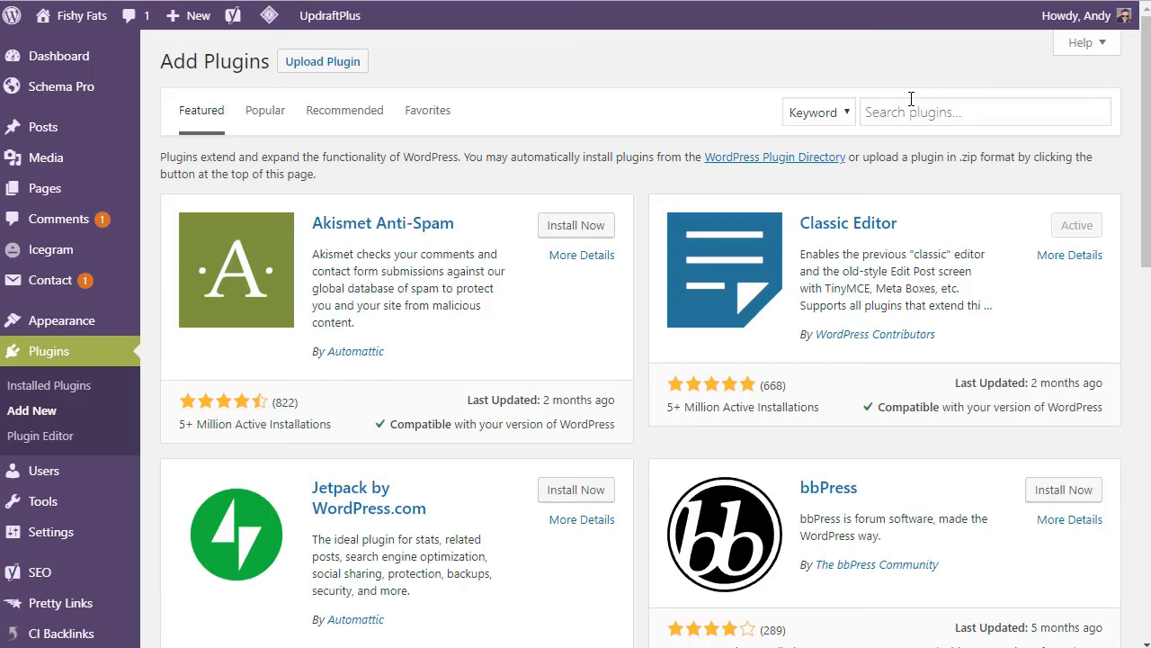
left_click(910, 112)
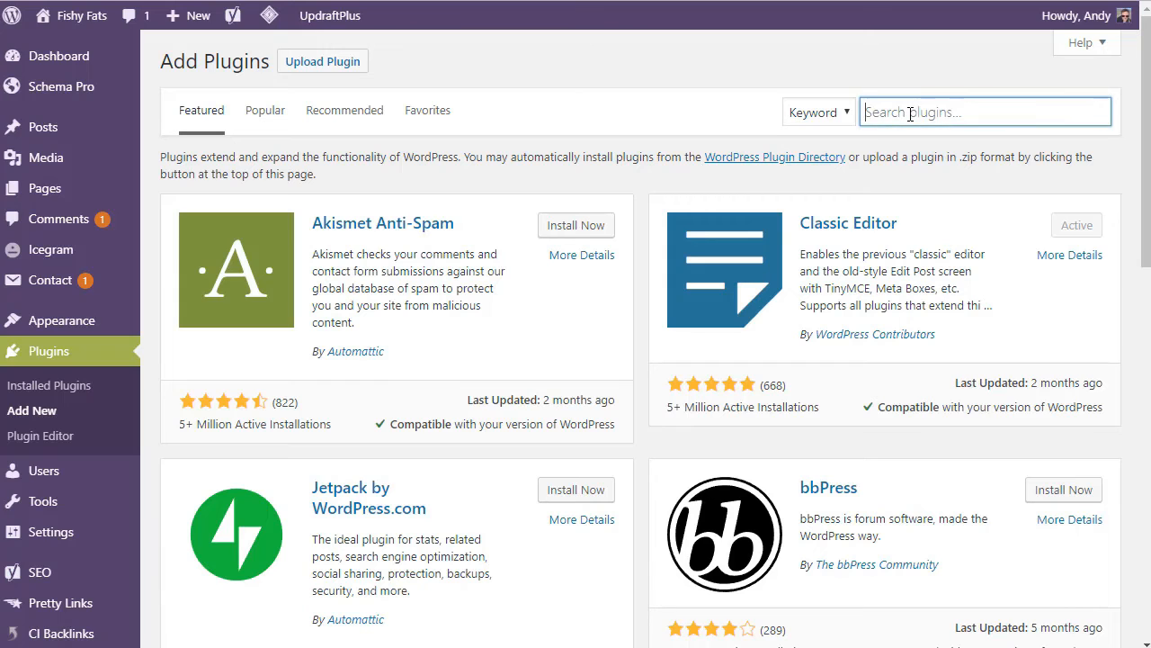
type("maintenance")
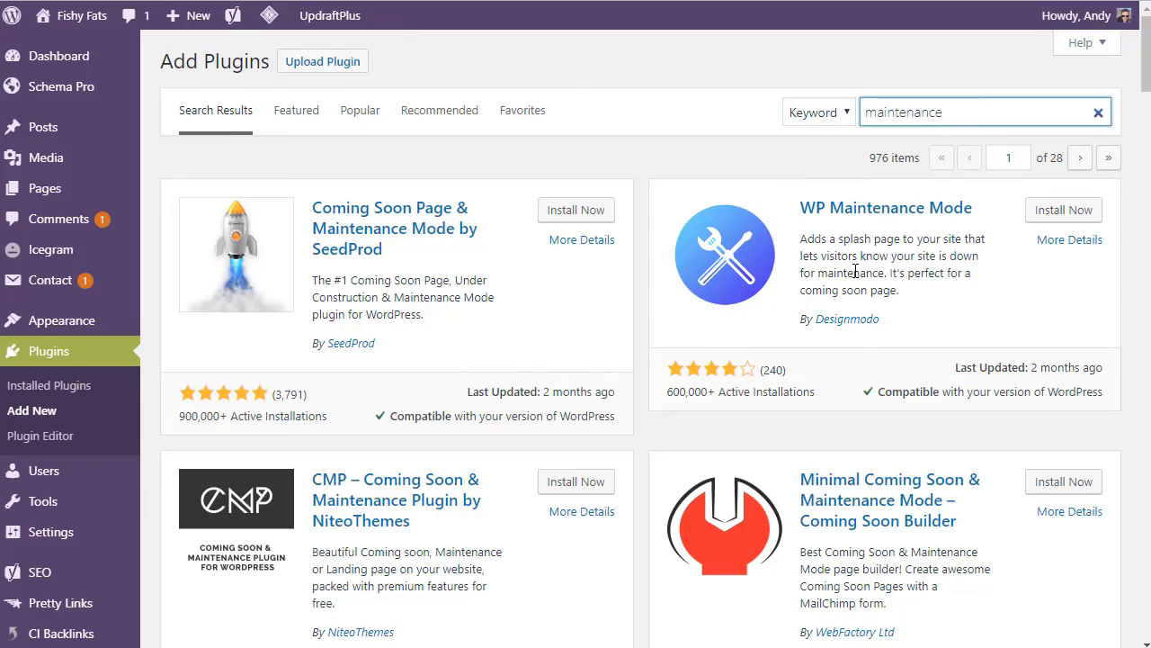
Install and activate the plugin Coming Soon Page & Maintenance Mode by SeedProd from the search results
scroll(821, 267, "down", 8)
scroll(855, 270, "up", 8)
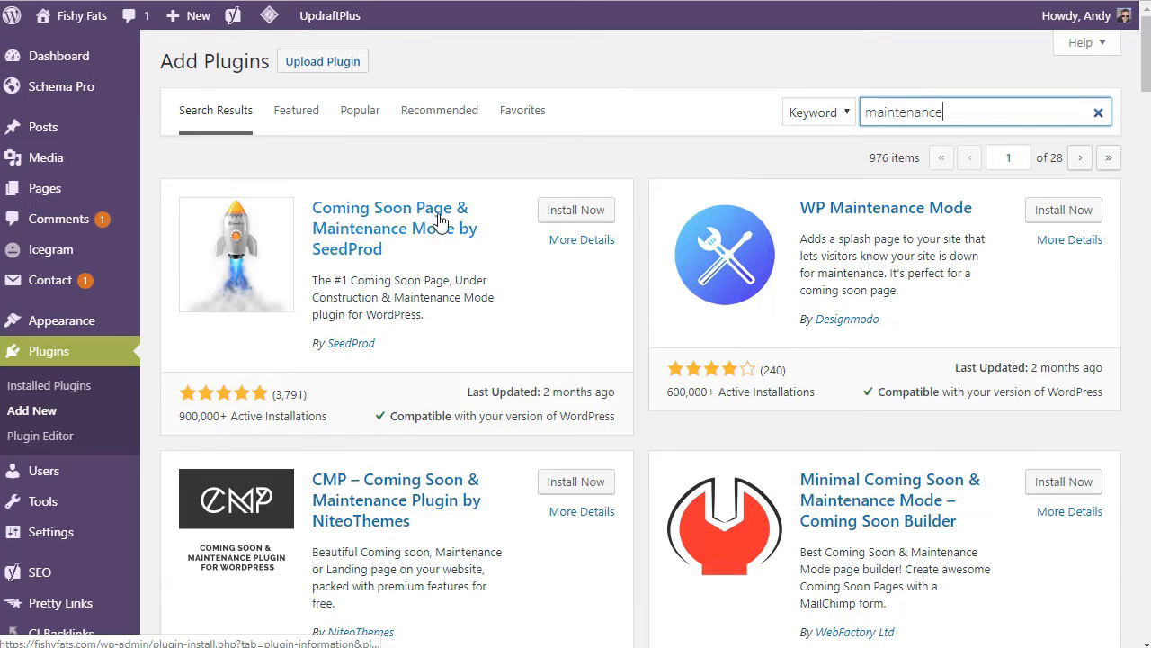
left_click(580, 213)
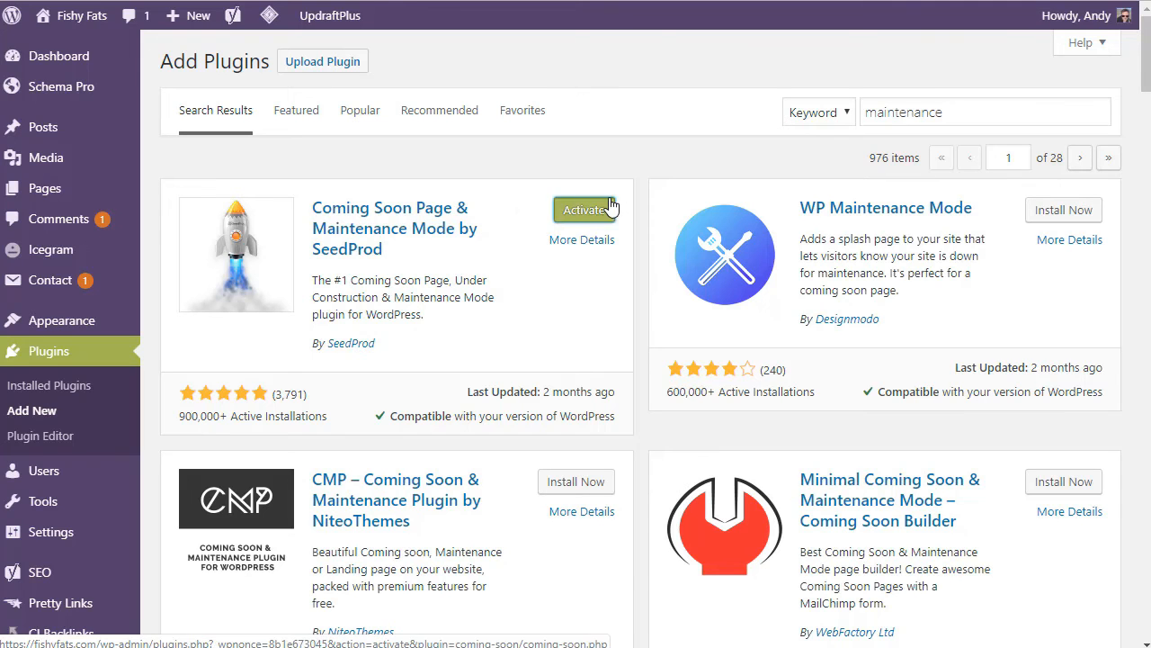
left_click(609, 209)
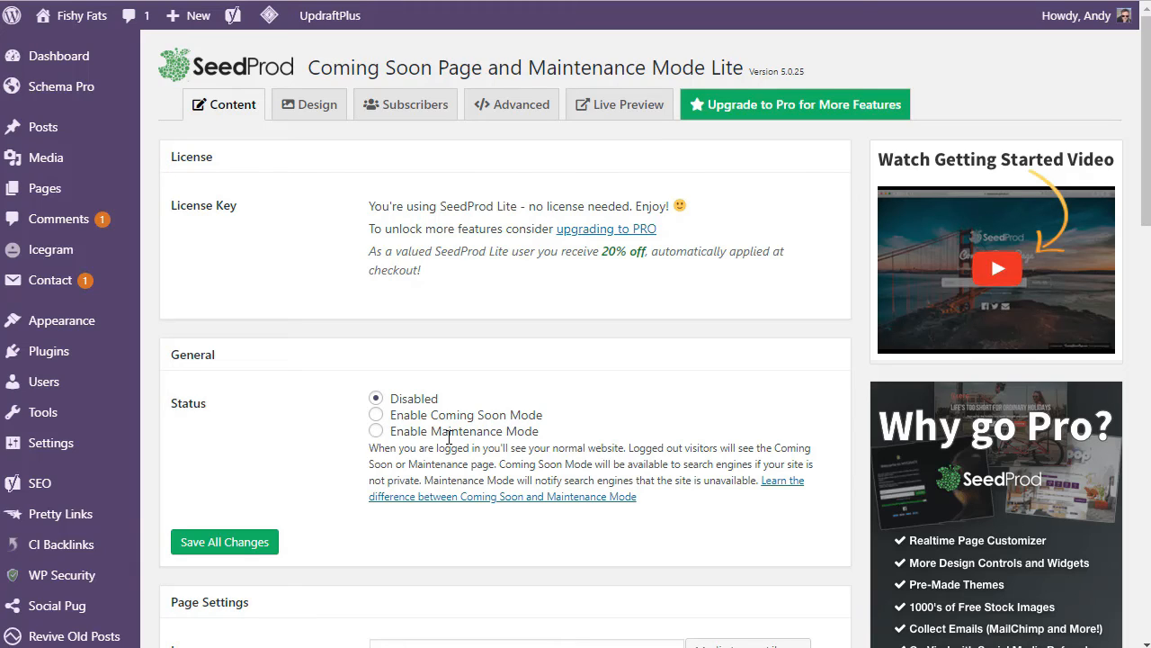
Set the SeedProd status to Enable Coming Soon Mode and save all changes
left_click(388, 415)
left_click(187, 551)
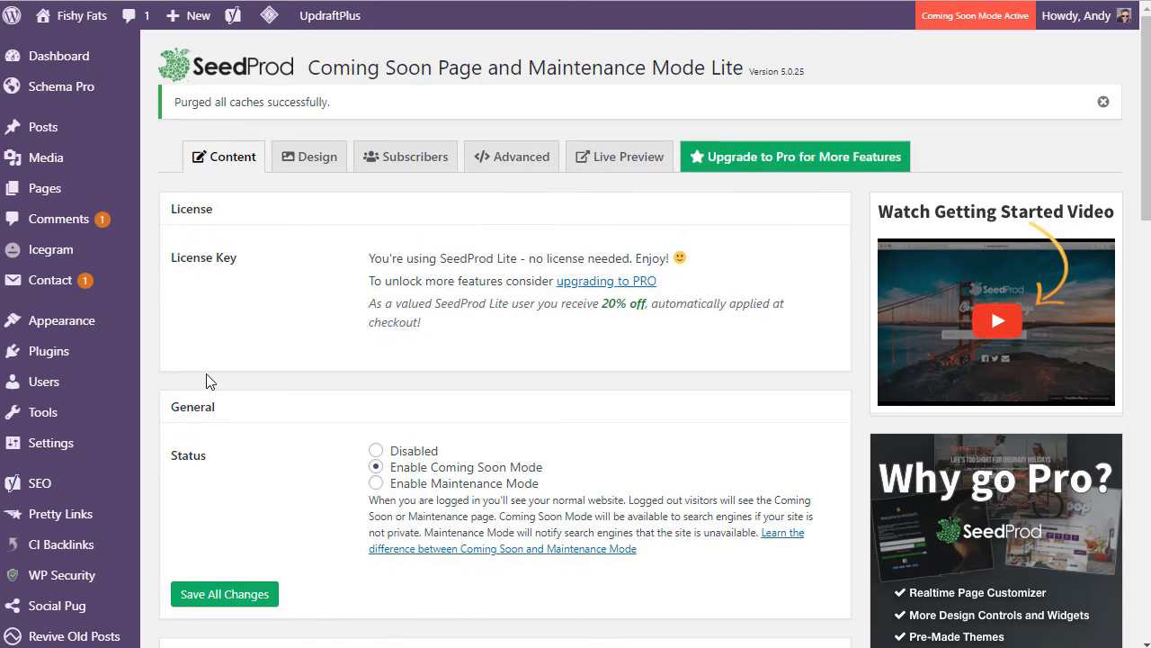
Examine the coming soon page's content settings, including the logo, headline, message, footer credit and header fields
scroll(329, 324, "down", 5)
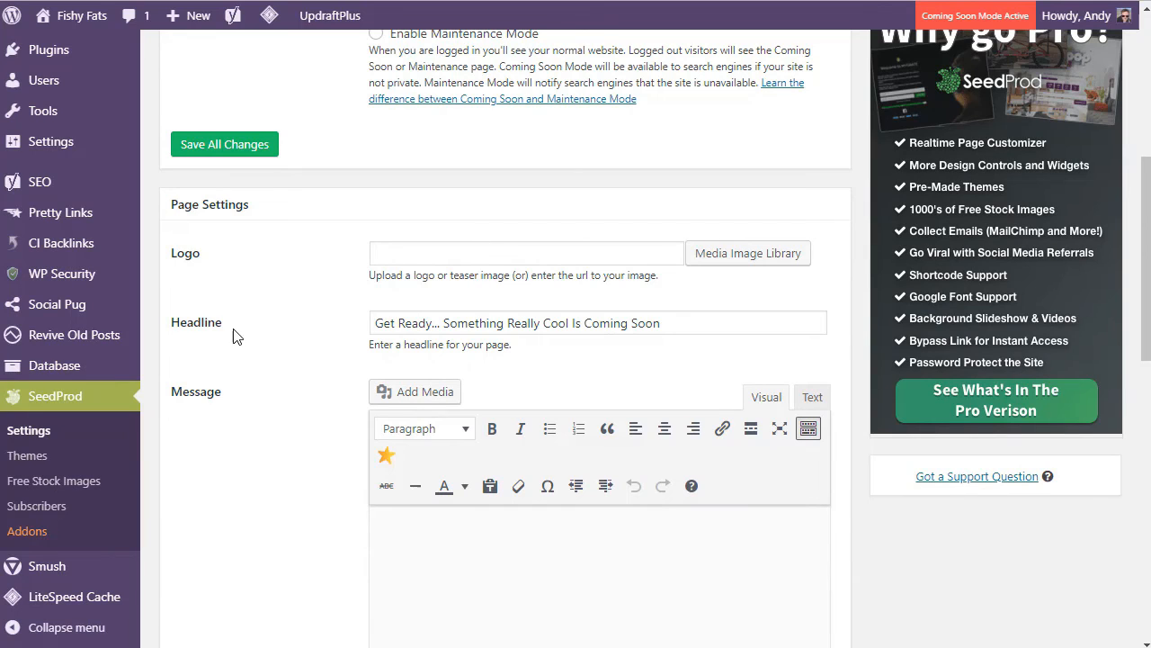
left_click_drag(373, 323, 694, 331)
scroll(263, 275, "down", 3)
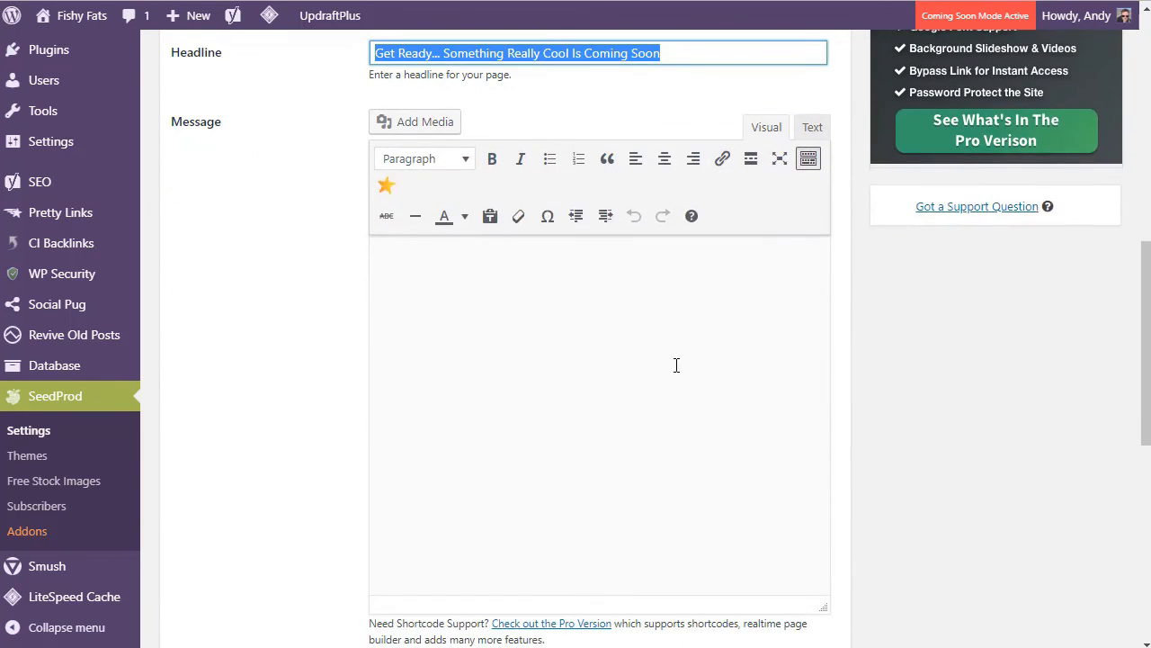
scroll(317, 346, "down", 1)
scroll(317, 345, "down", 5)
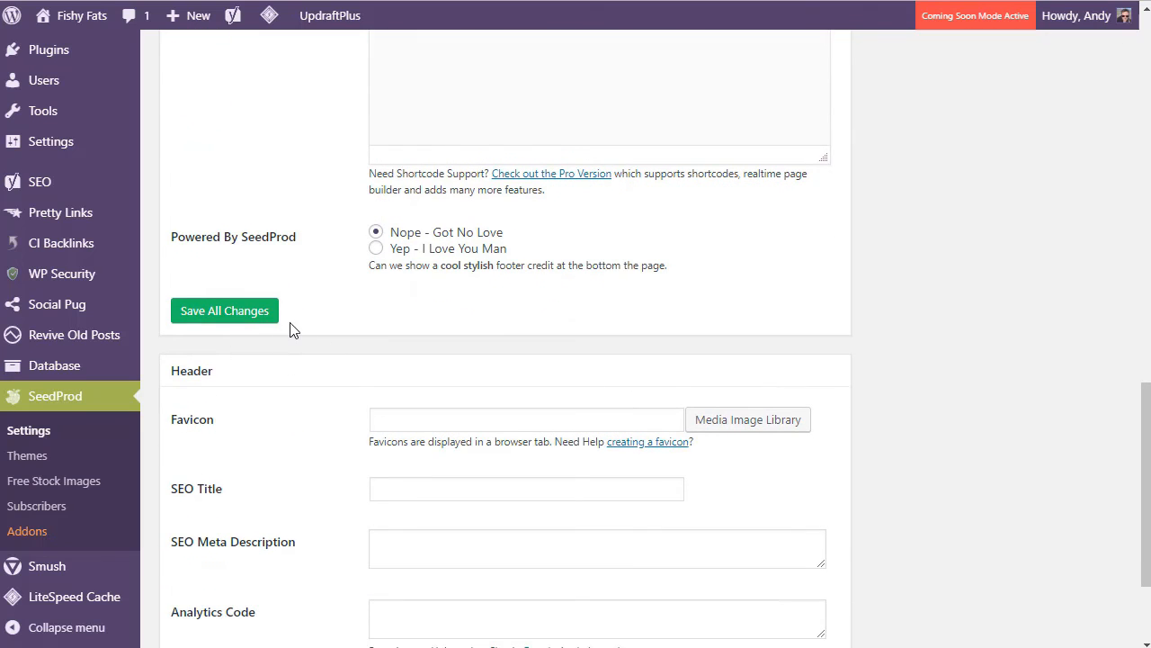
scroll(292, 328, "up", 9)
Open the live Fishy Fats site in a new browser tab to view it while logged in
mouse_move(81, 18)
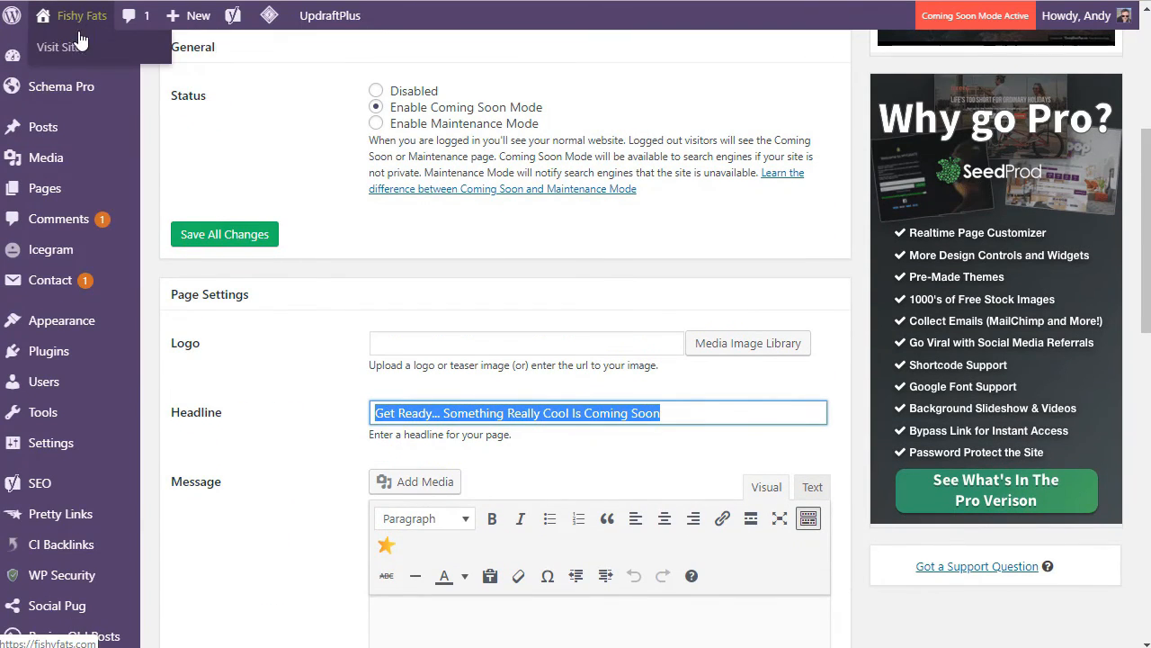
right_click(70, 50)
left_click(113, 64)
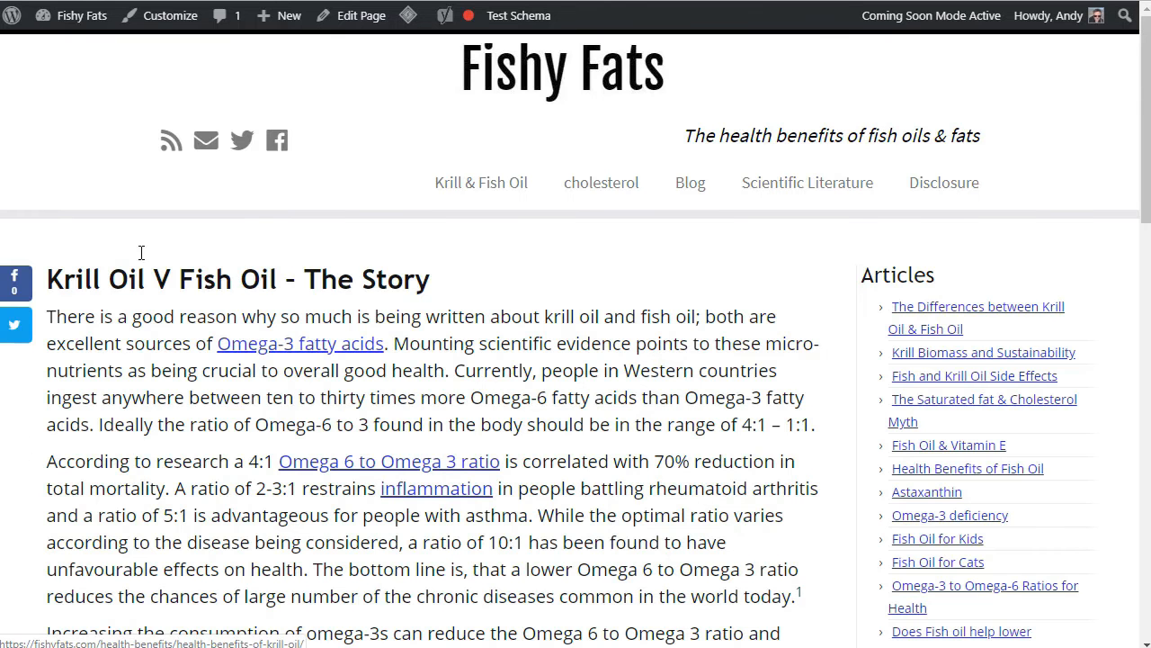
View fishyfats.com in an incognito window as a logged-out visitor, then close that window
left_click(1135, 1)
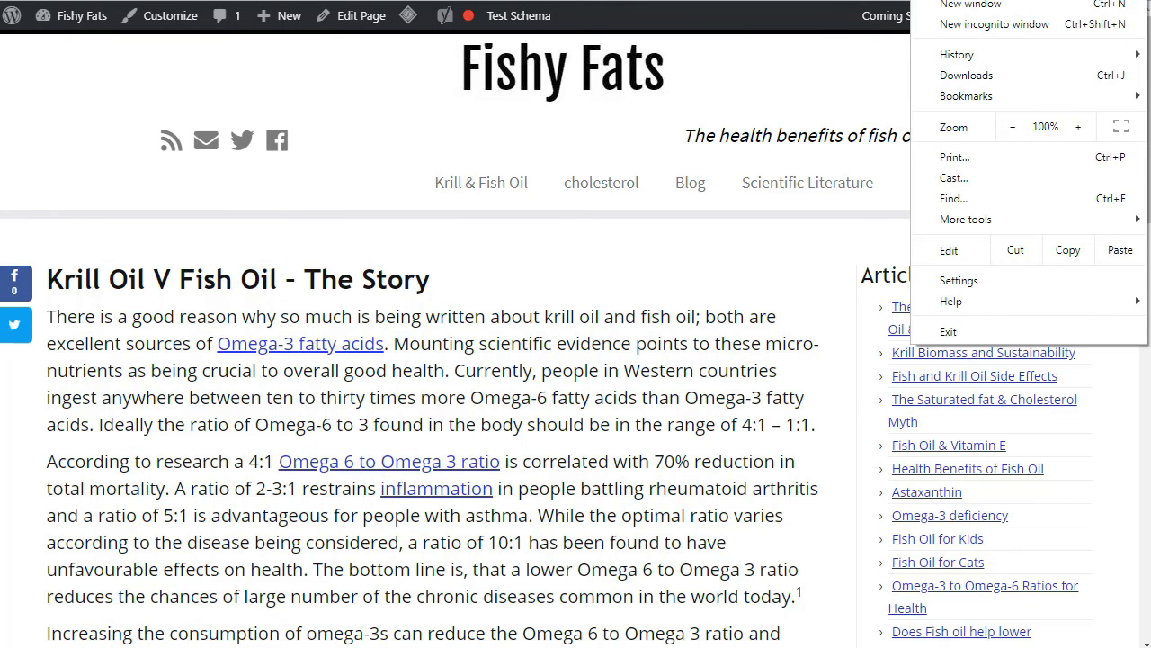
left_click(1031, 23)
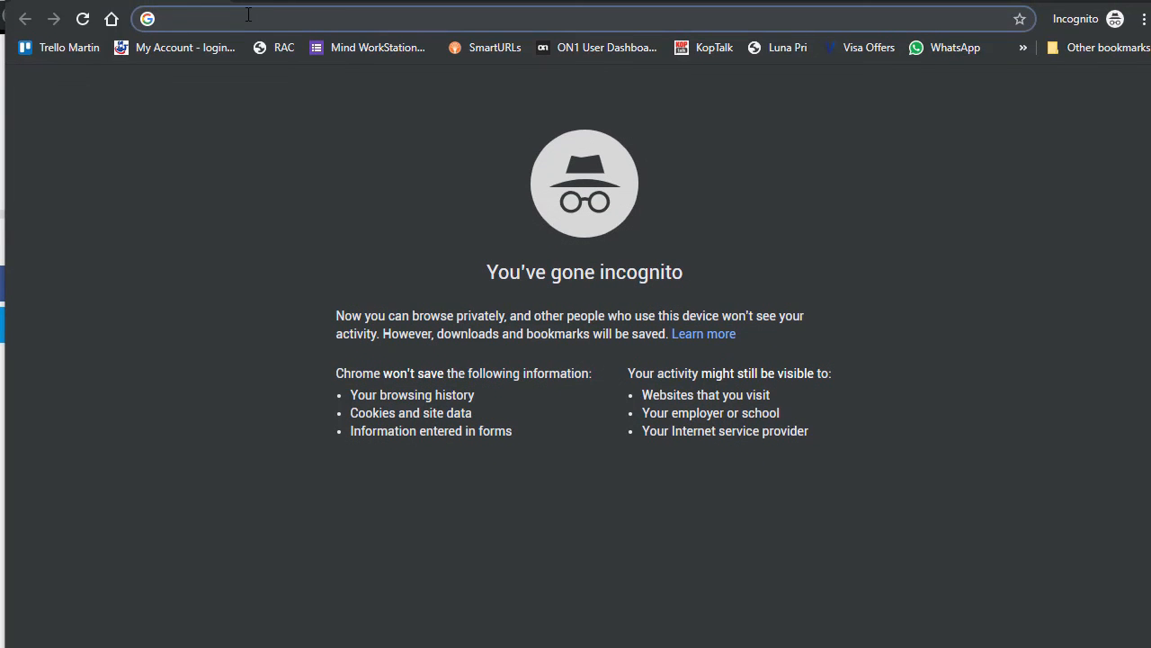
type("fishyfats.com")
key("Return")
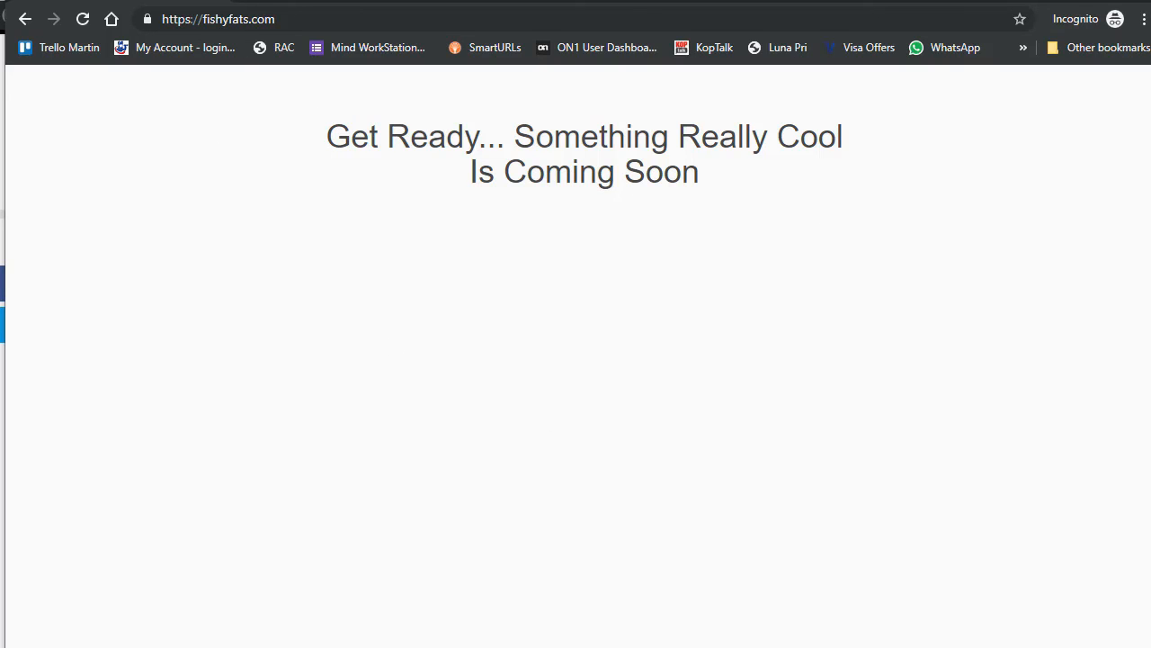
left_click(1140, 1)
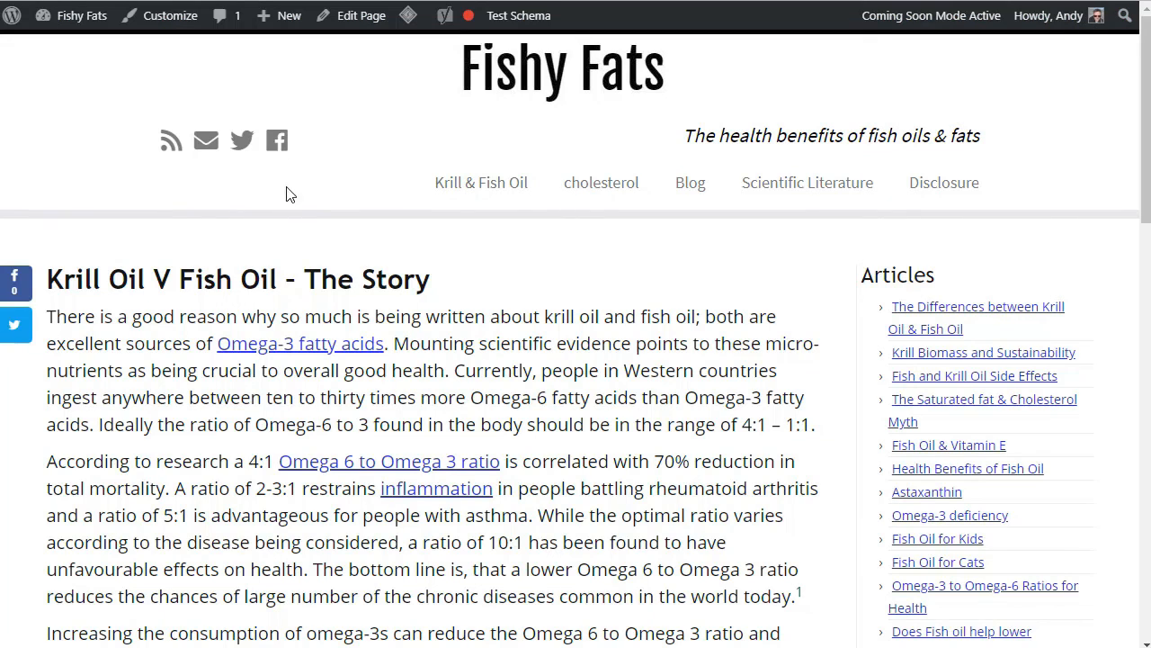